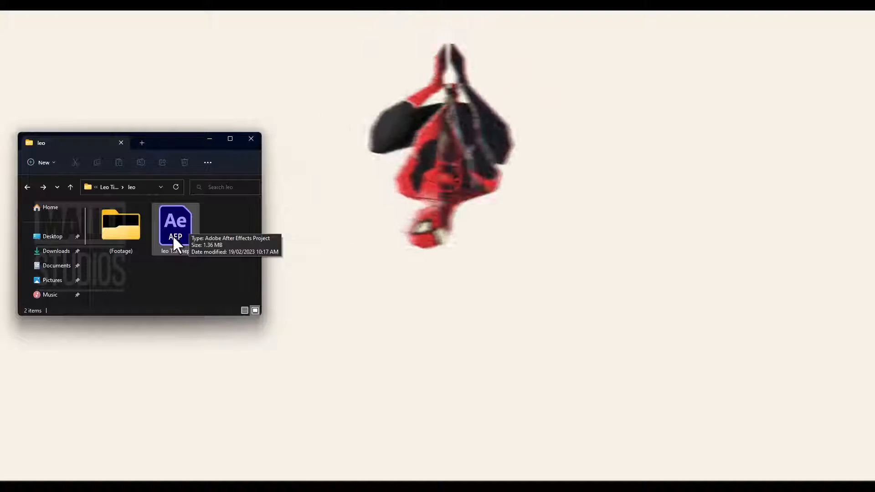
Open the leo Title.aep project in After Effects.
click(181, 229)
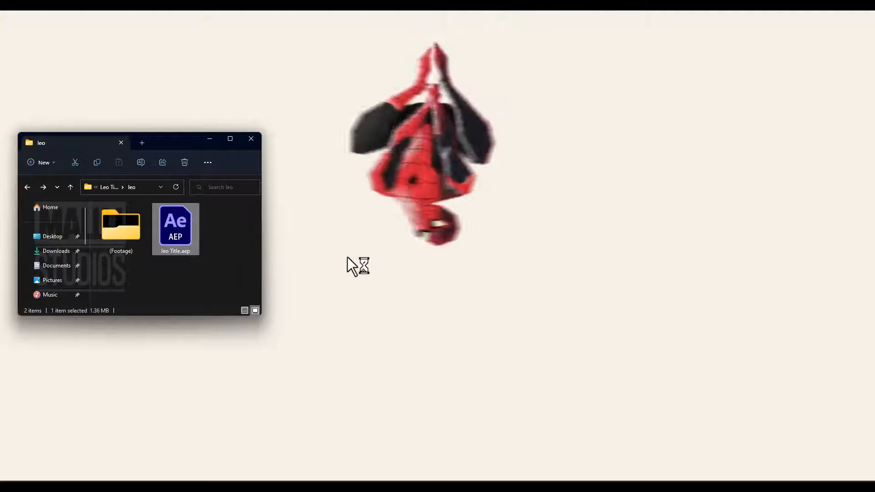
key(Return)
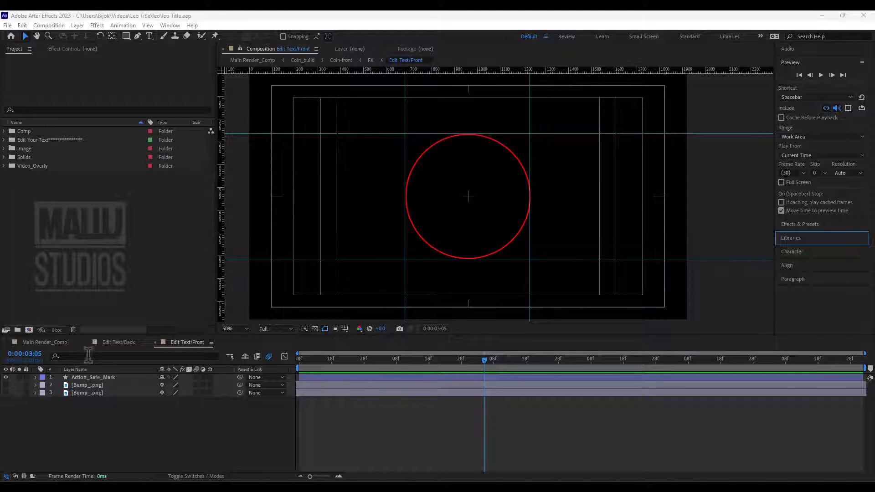
Examine the layers of the Edit Text/Back and Edit Text/Front compositions, ending on Edit Text/Back.
click(114, 345)
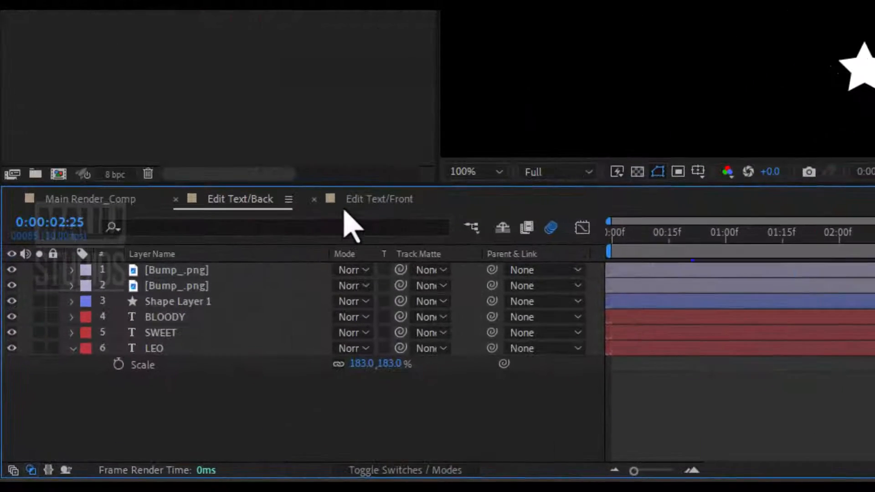
click(183, 344)
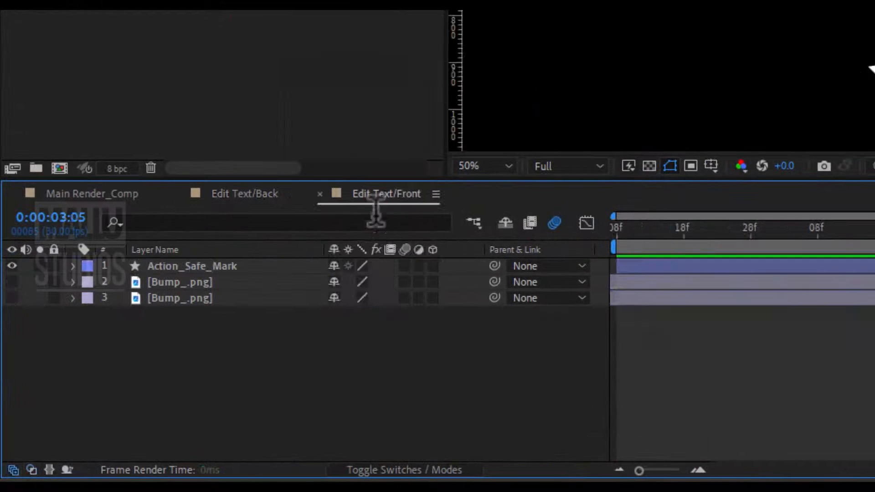
click(278, 199)
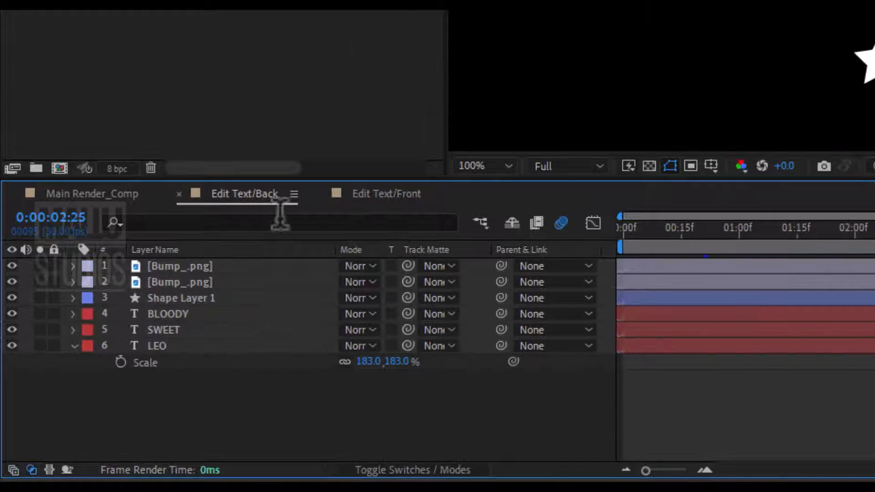
click(386, 196)
click(246, 197)
click(369, 194)
click(240, 194)
click(365, 195)
click(249, 200)
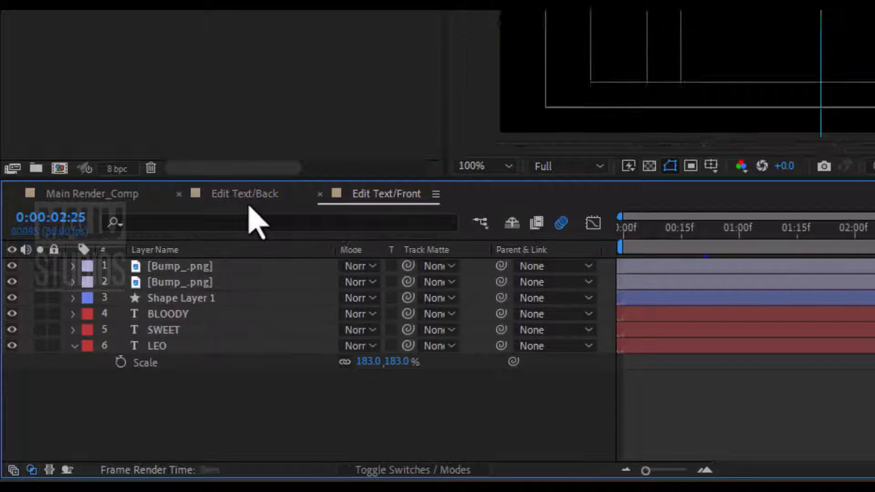
click(250, 196)
click(365, 195)
click(248, 196)
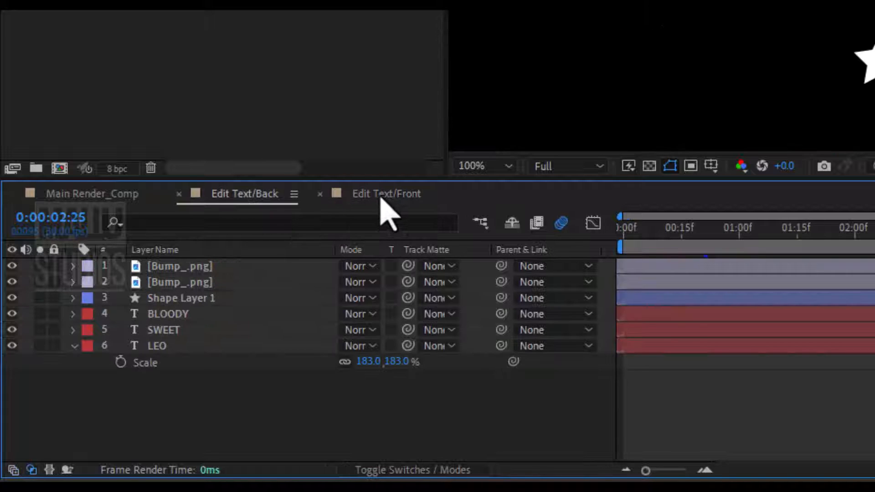
click(381, 196)
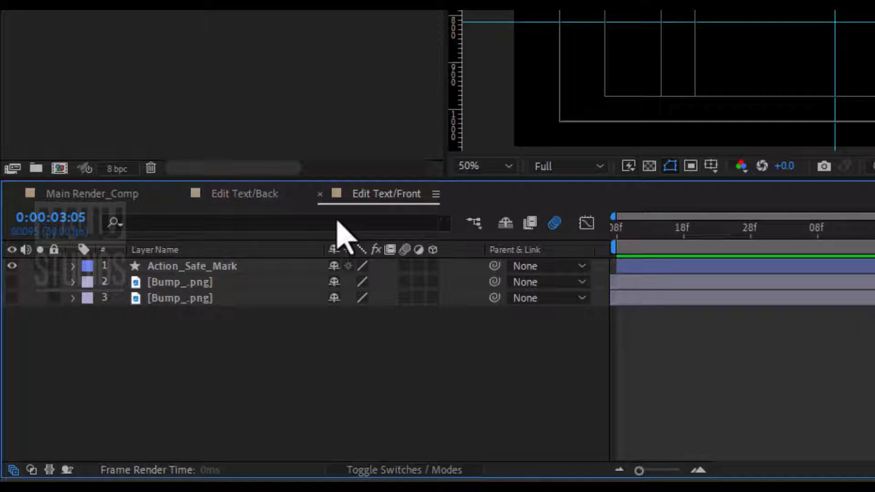
click(263, 196)
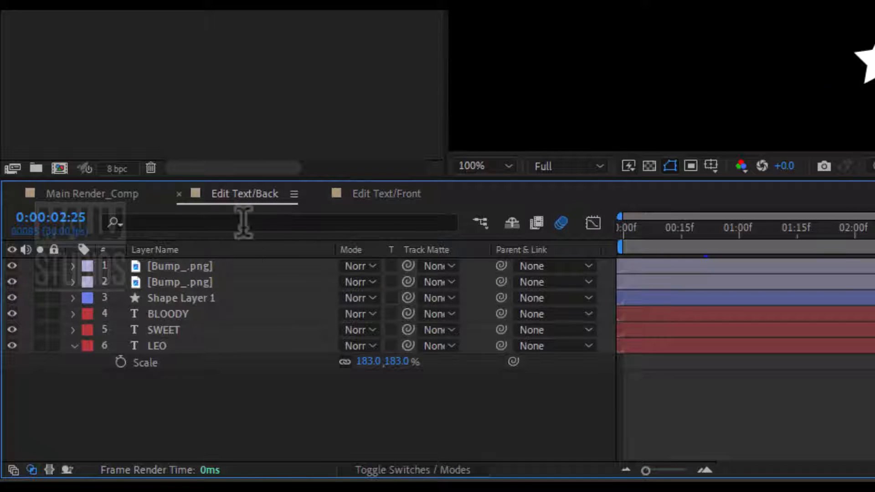
Replace the LEO text in the Edit Text/Back composition with ROLEX.
click(172, 332)
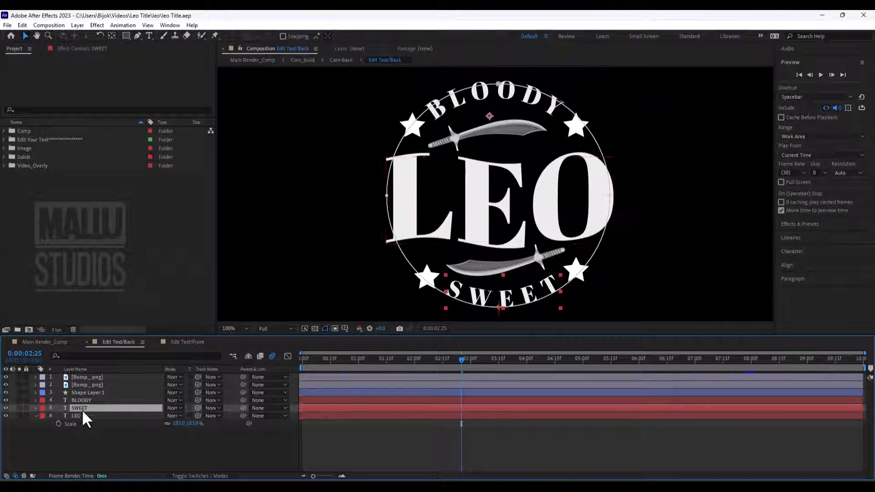
click(82, 415)
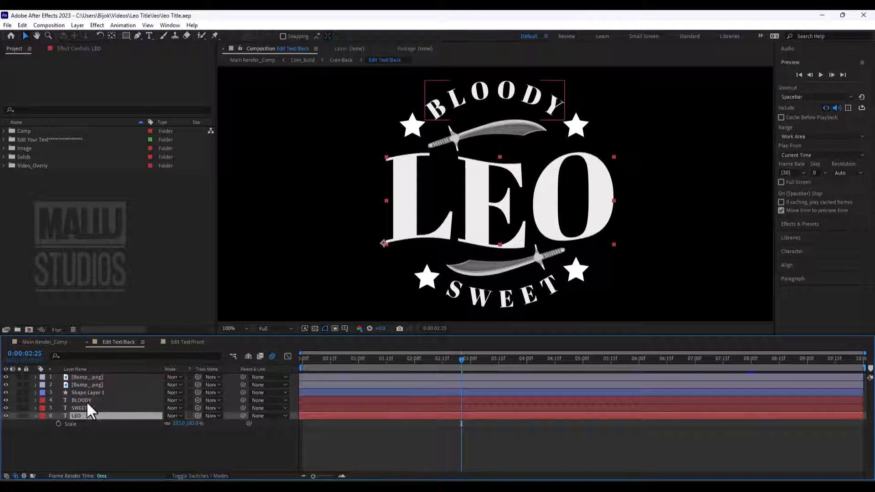
double_click(72, 417)
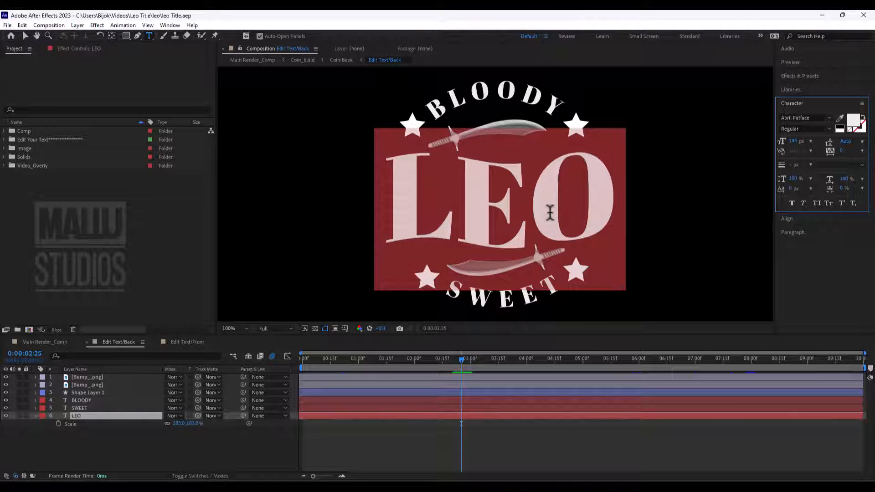
text(ROLE)
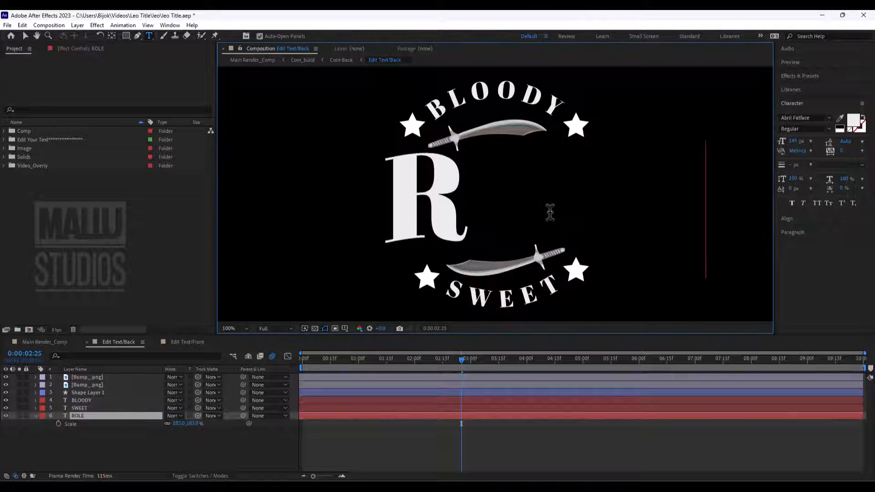
text(X)
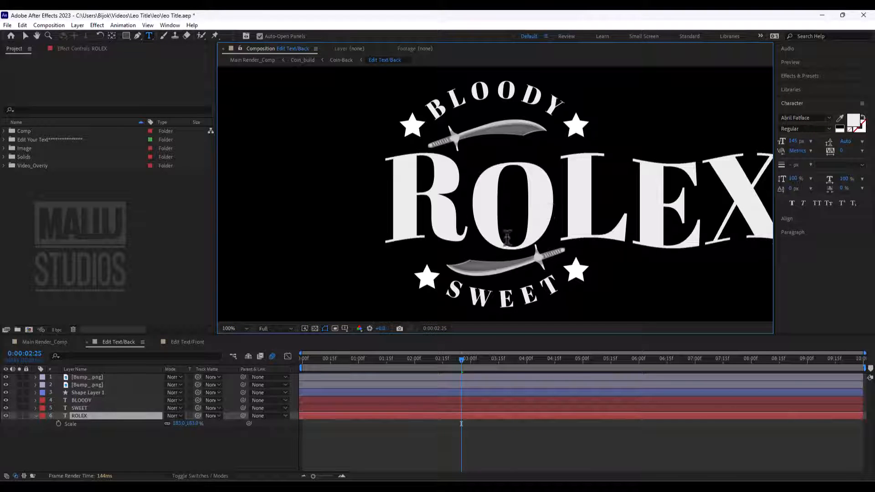
Reduce the ROLEX text's font size to 83 px and move the word up between the two swords.
click(76, 416)
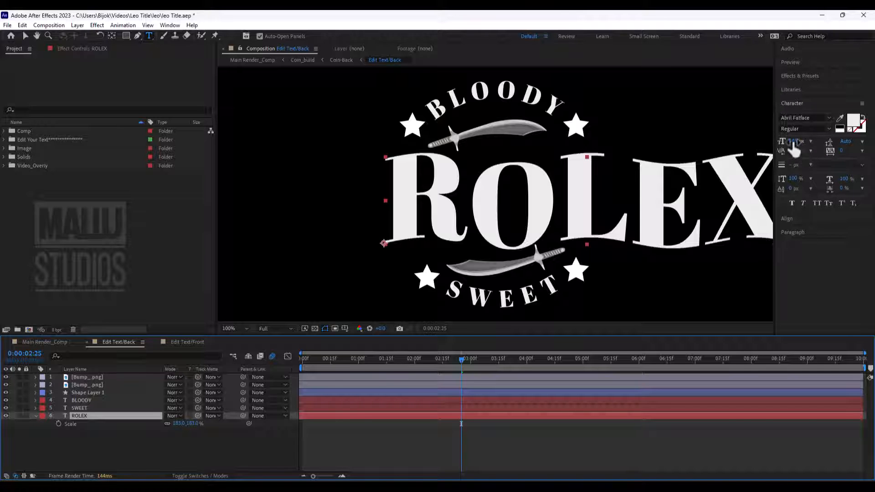
drag(794, 145, 756, 142)
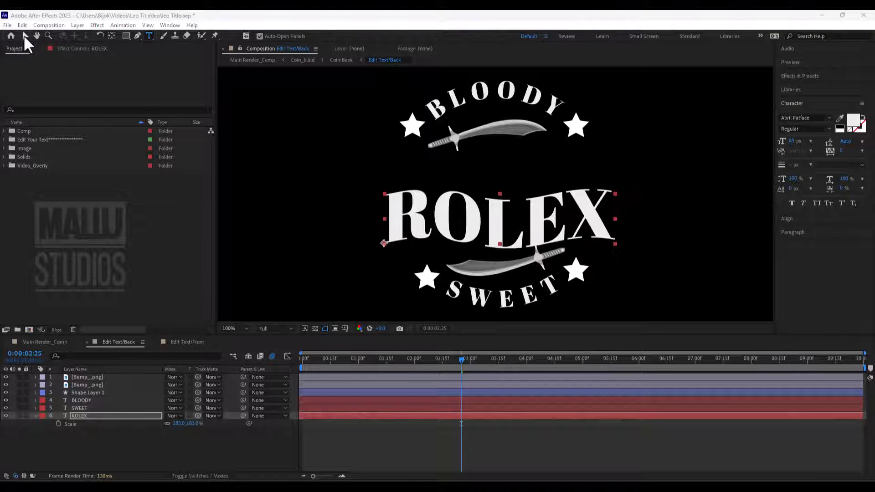
click(25, 35)
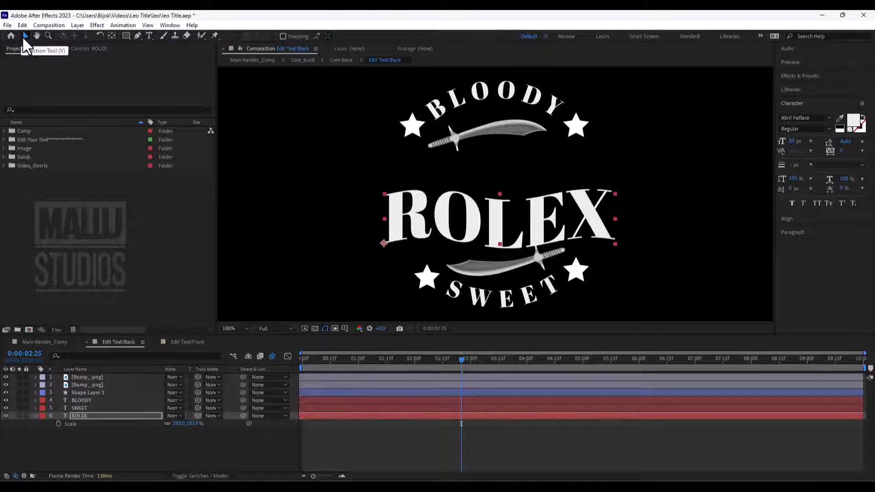
drag(496, 235, 492, 213)
Move the upper sword slightly down and the lower sword slightly up, closer to the ROLEX text.
click(508, 136)
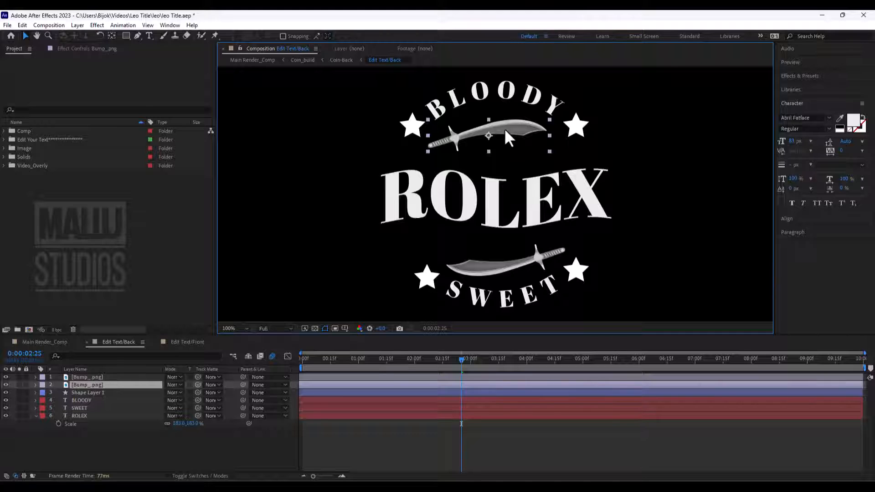
drag(506, 130, 507, 138)
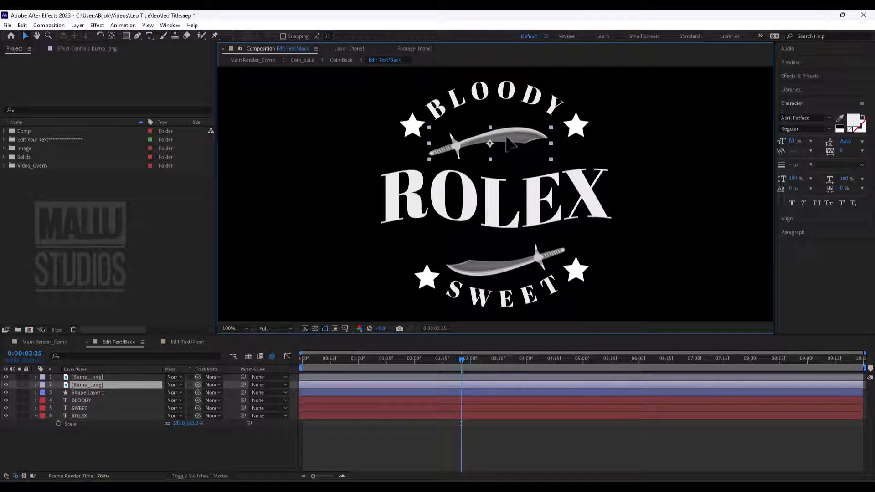
click(491, 258)
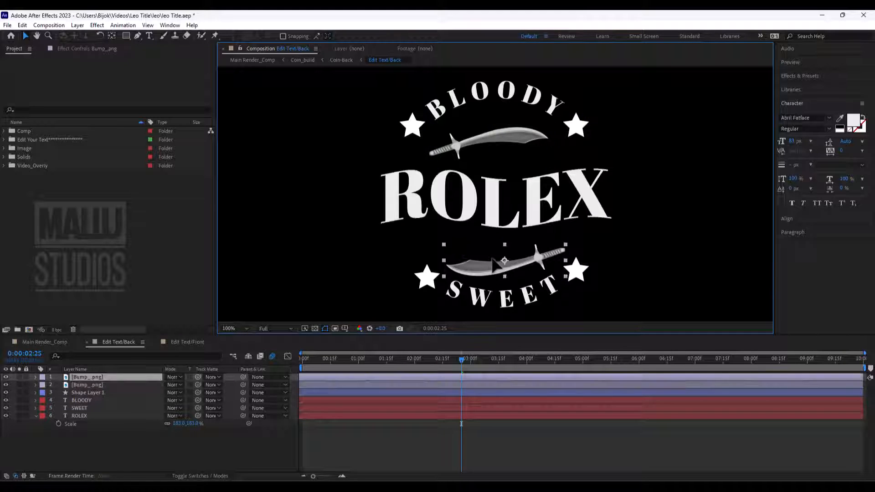
click(100, 378)
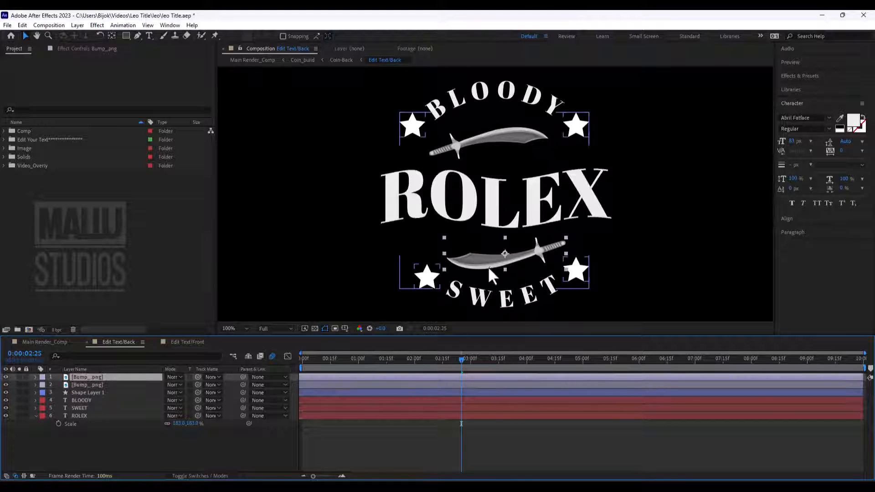
drag(487, 267, 486, 265)
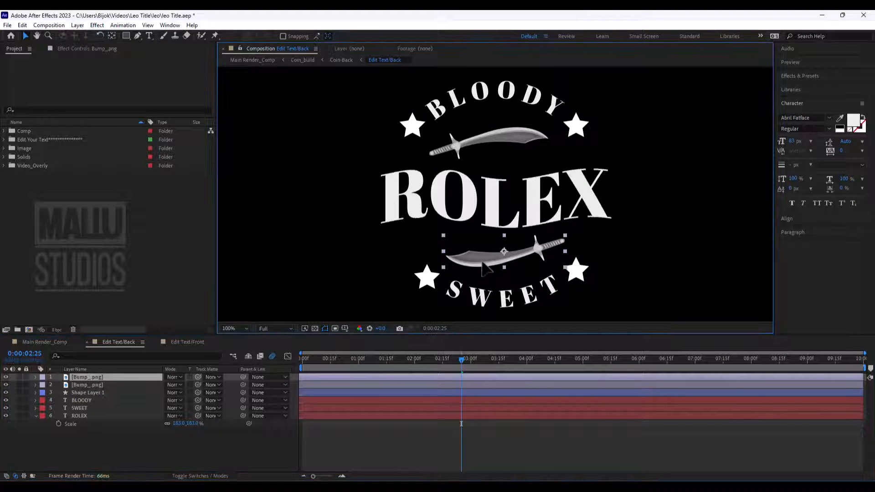
Set the lower sword layer's scale to 35%.
click(105, 376)
key(s)
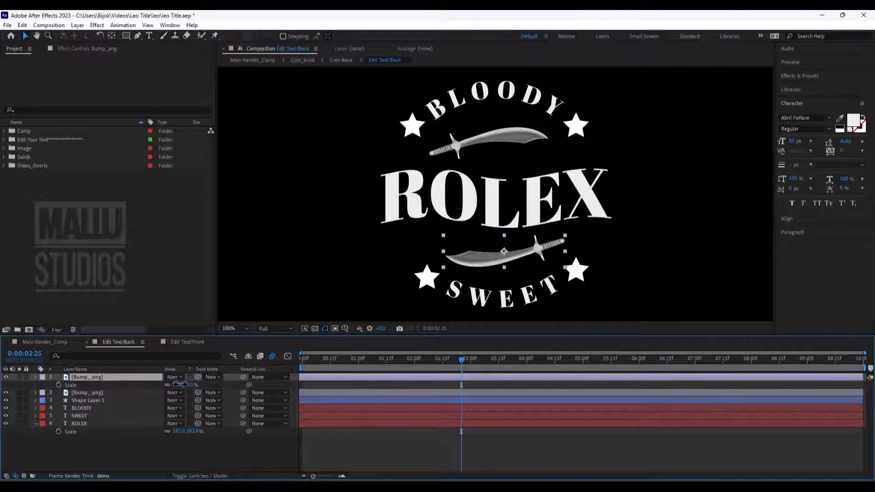
drag(176, 386, 183, 388)
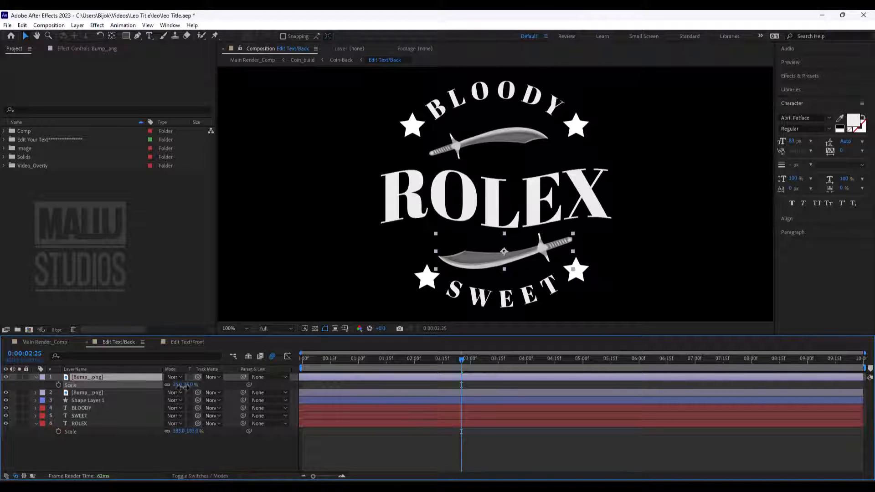
Set the upper sword layer's scale to 38% and reposition it between the BLOODY and ROLEX text.
click(506, 145)
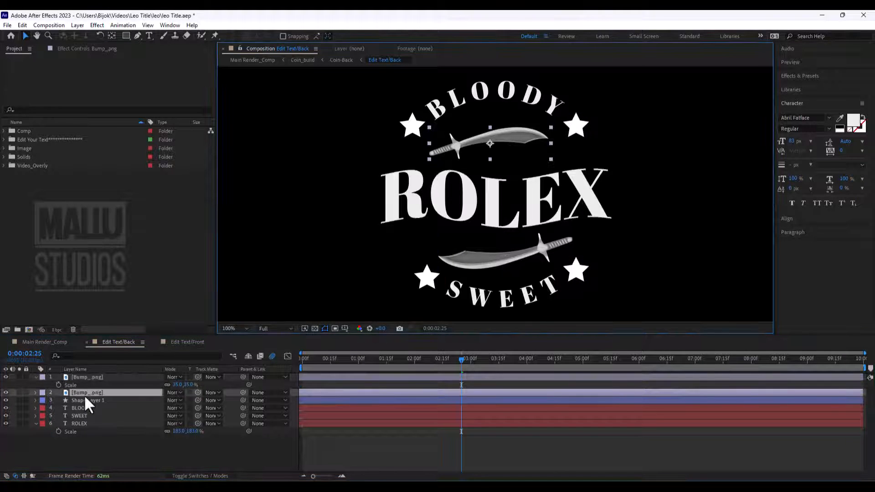
key(s)
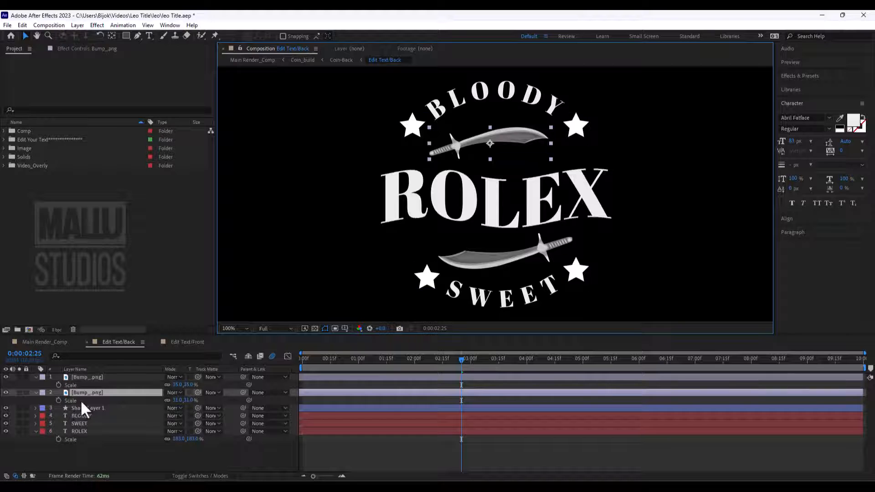
drag(178, 400, 182, 401)
drag(519, 139, 524, 150)
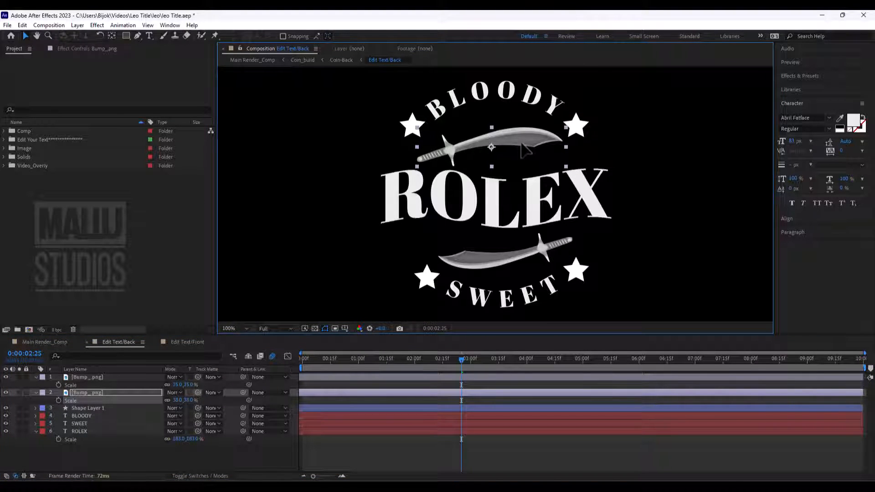
click(431, 463)
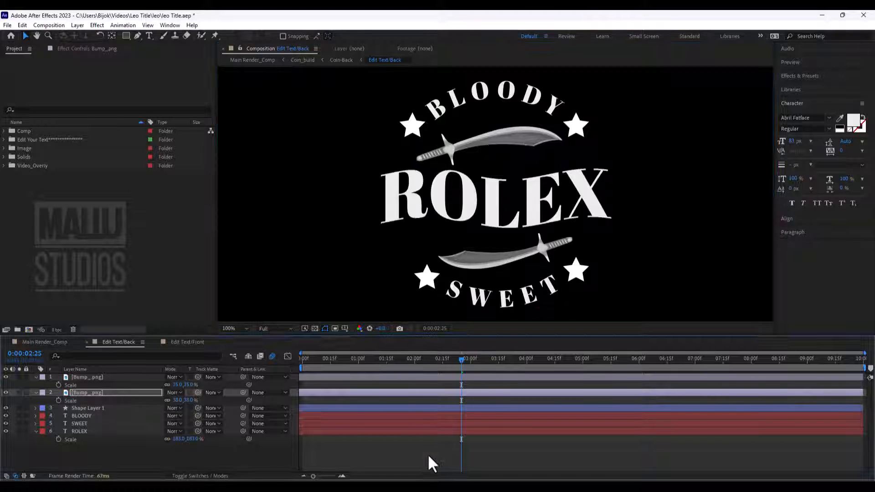
click(518, 132)
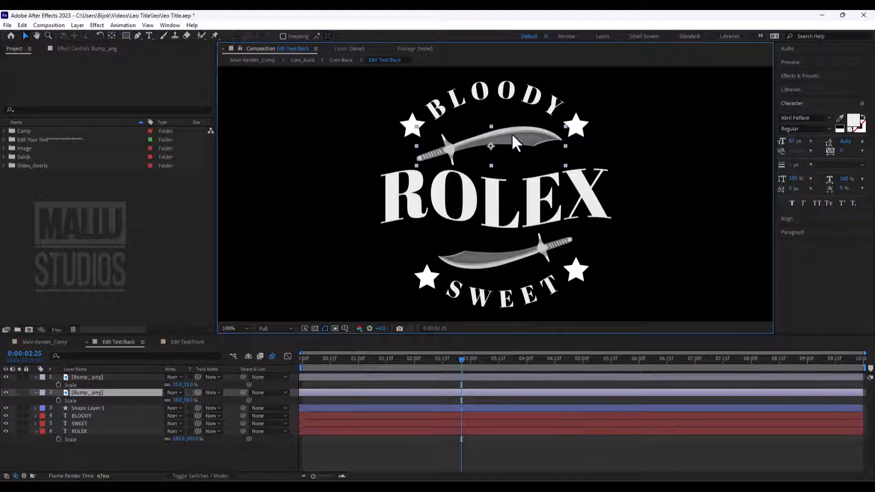
click(557, 423)
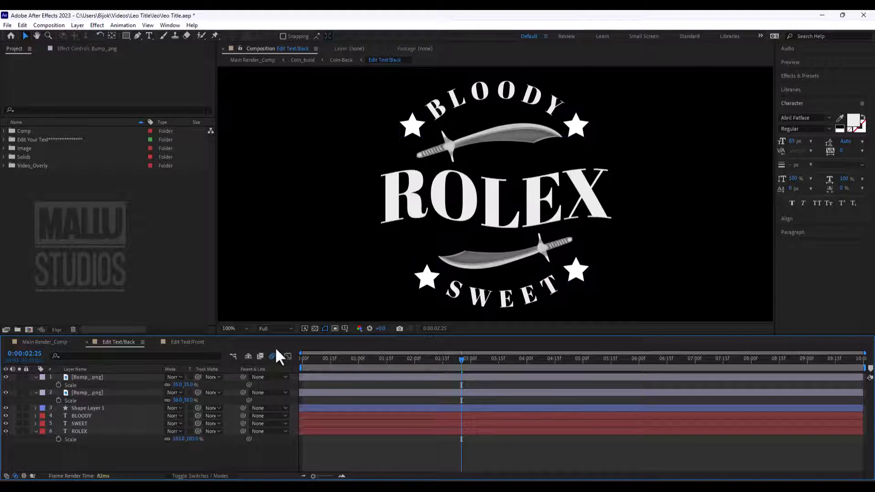
Open the Edit Text/Front composition and check the Action_Safe_Mark circle guide by hiding and reshowing it.
click(186, 341)
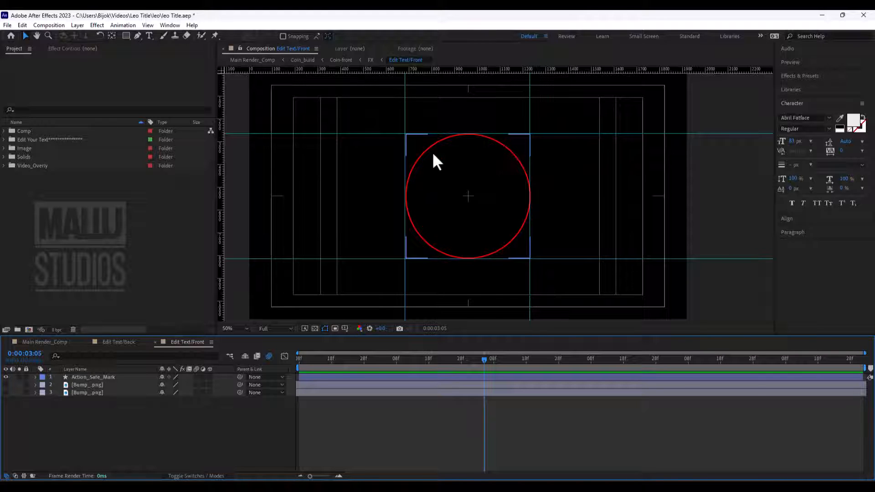
click(5, 377)
click(6, 377)
click(88, 378)
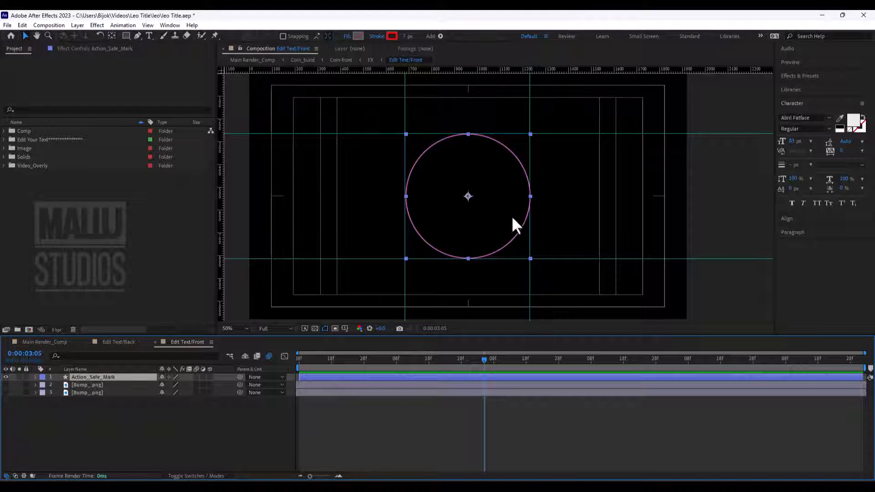
Import logo.png from the Text_Logo folder and add it to Edit Text/Front directly below the Action_Safe_Mark layer.
double_click(125, 219)
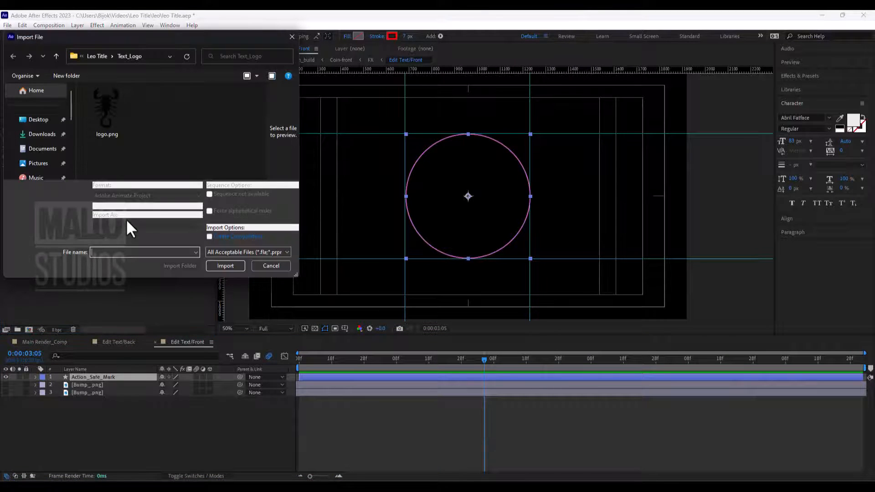
double_click(103, 117)
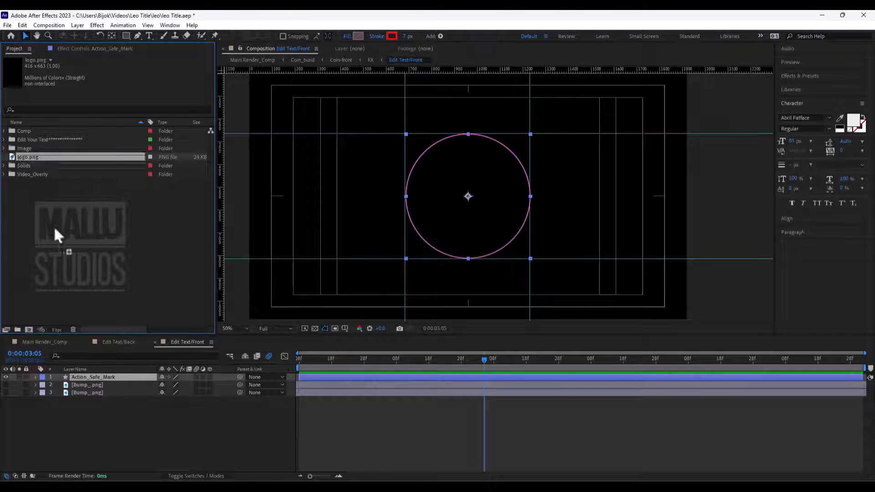
drag(54, 225, 87, 380)
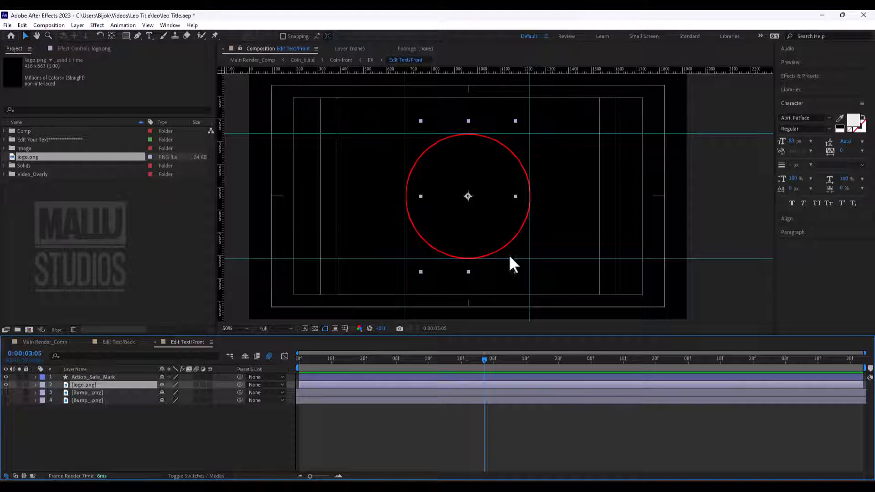
Turn on the transparency grid, scale the logo.png layer to 75% and fit it inside the red circle guide.
click(314, 330)
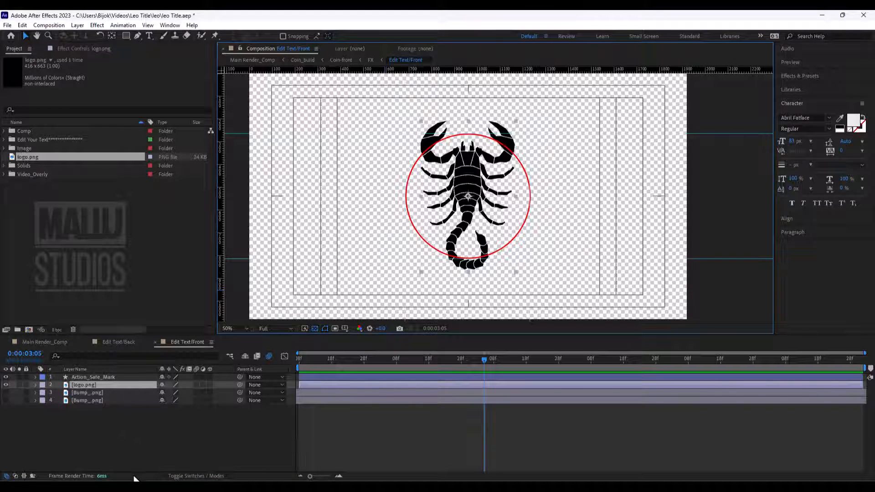
key(s)
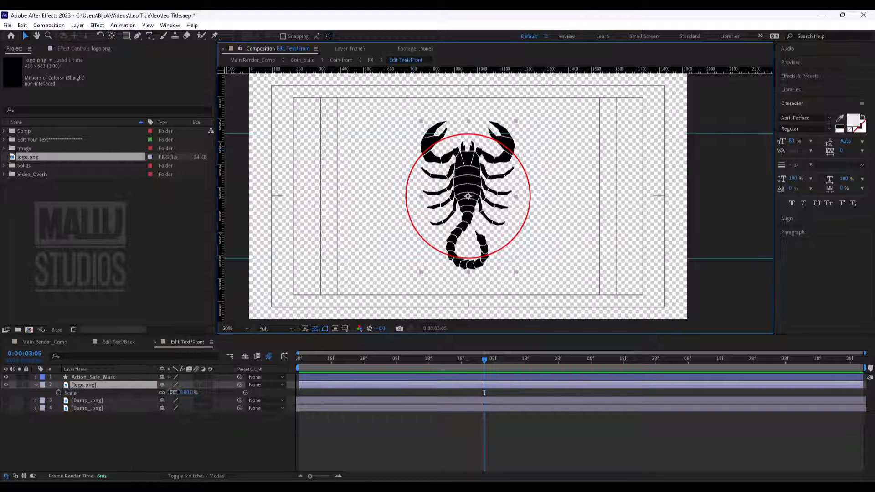
drag(173, 391, 162, 392)
drag(472, 181, 474, 184)
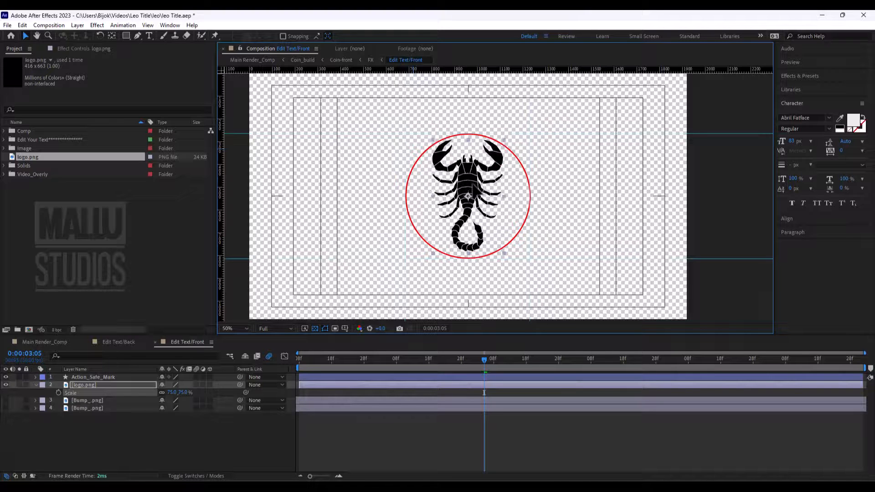
scroll(490, 198, up, 2)
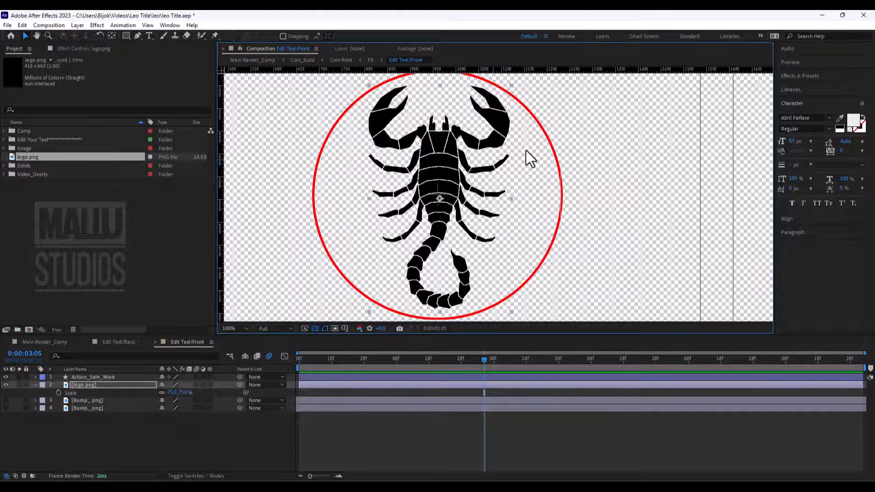
scroll(498, 196, down, 2)
click(74, 384)
click(35, 384)
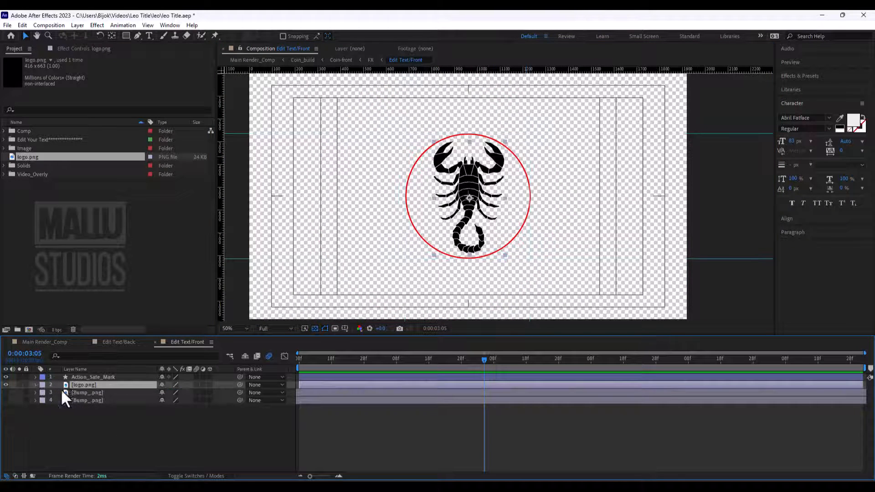
Auto-trace the logo.png layer at the current frame using its alpha channel, applying the result to a new layer.
click(81, 25)
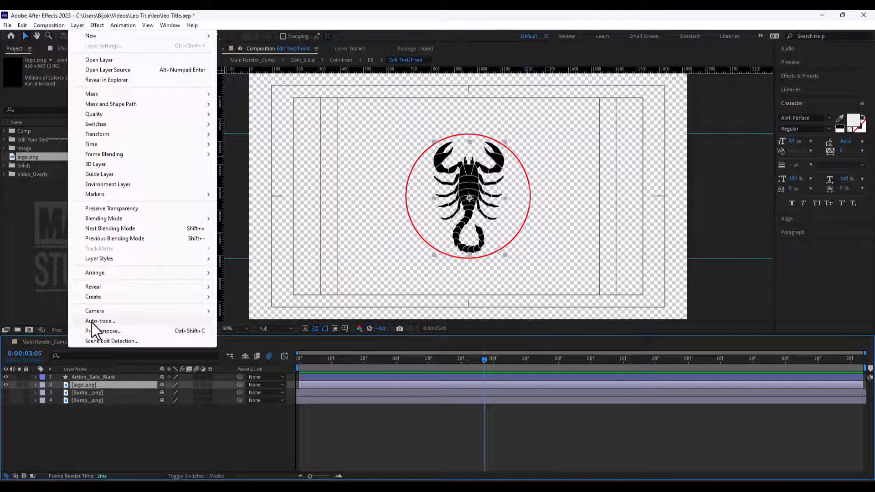
click(103, 321)
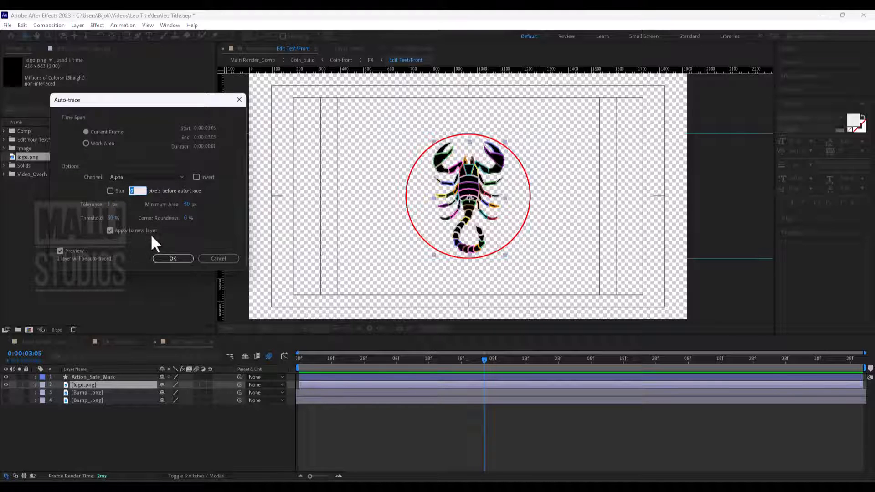
click(176, 258)
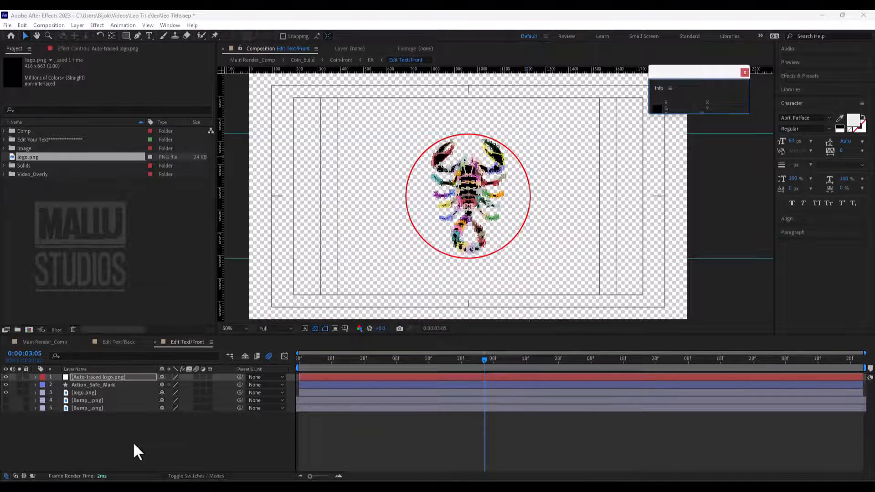
Delete the original logo.png layer from Edit Text/Front, keeping the auto-traced version.
click(86, 394)
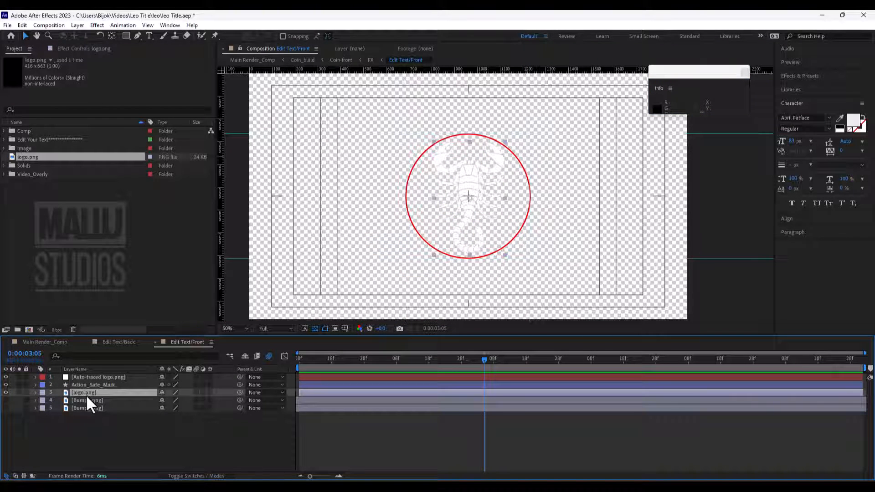
key(Delete)
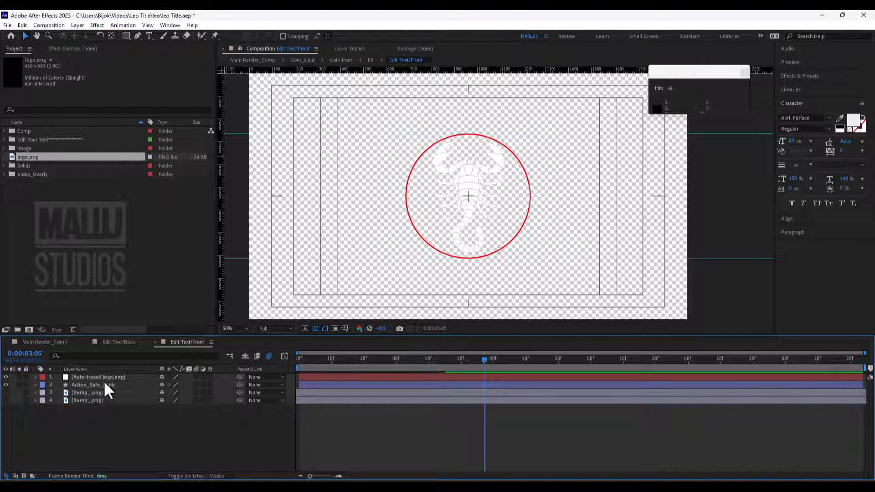
click(104, 379)
click(162, 432)
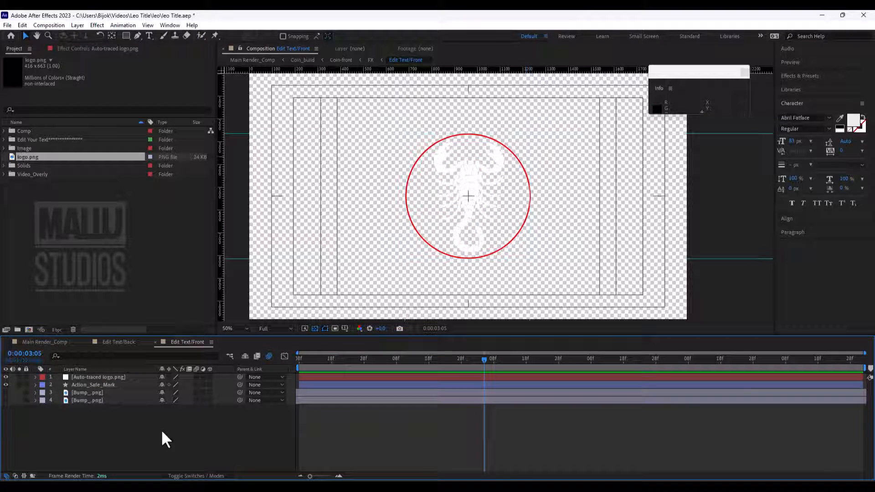
Examine the traced outline and mask paths of the Auto-traced logo.png layer, then collapse its properties.
click(93, 377)
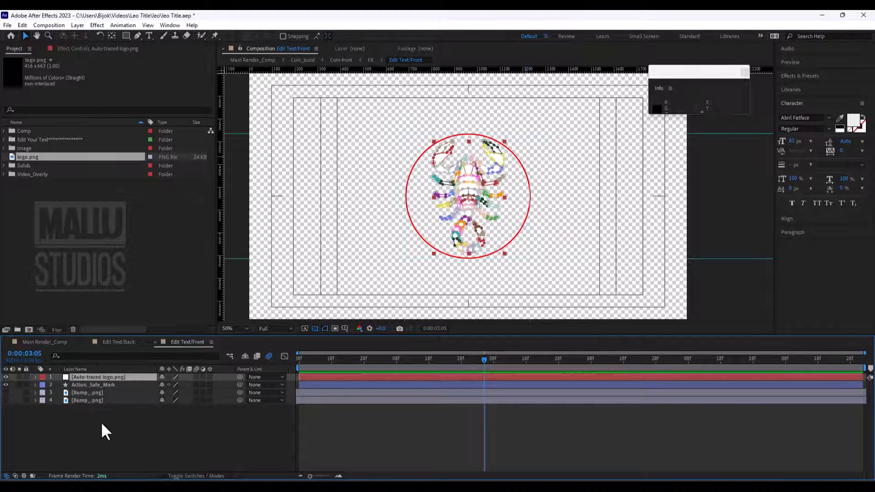
click(104, 428)
click(97, 377)
key(m)
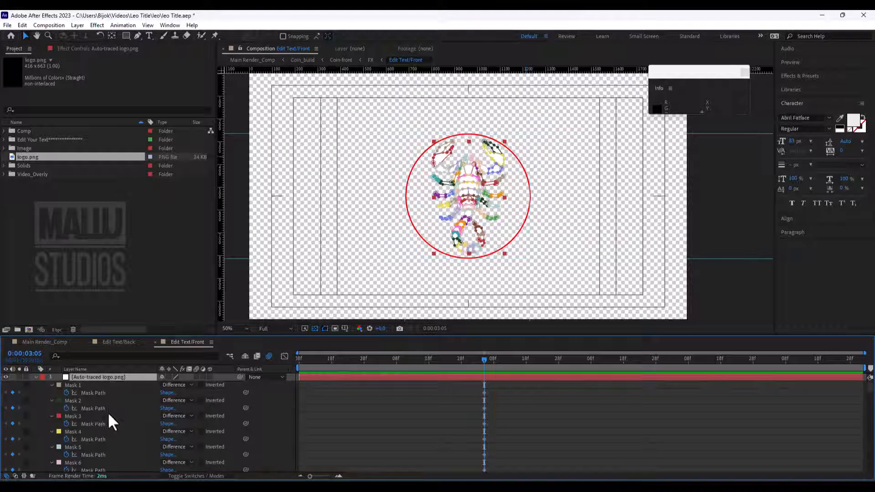
click(36, 377)
click(82, 417)
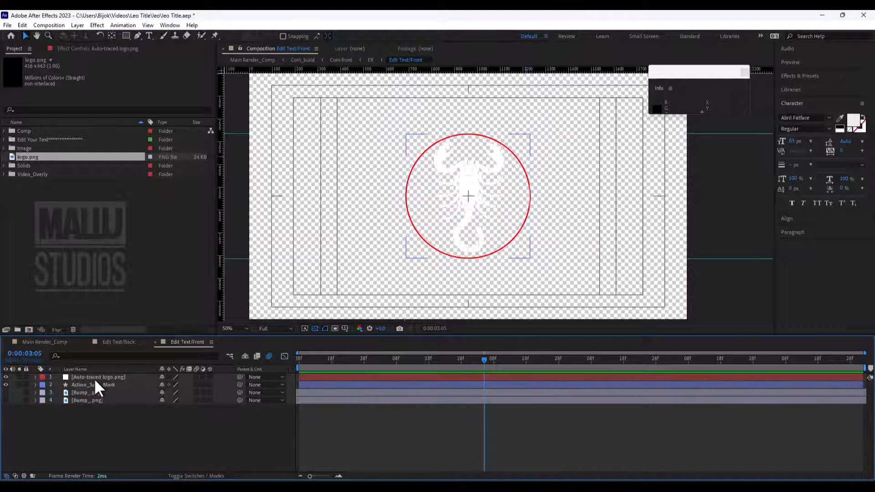
click(94, 378)
click(251, 409)
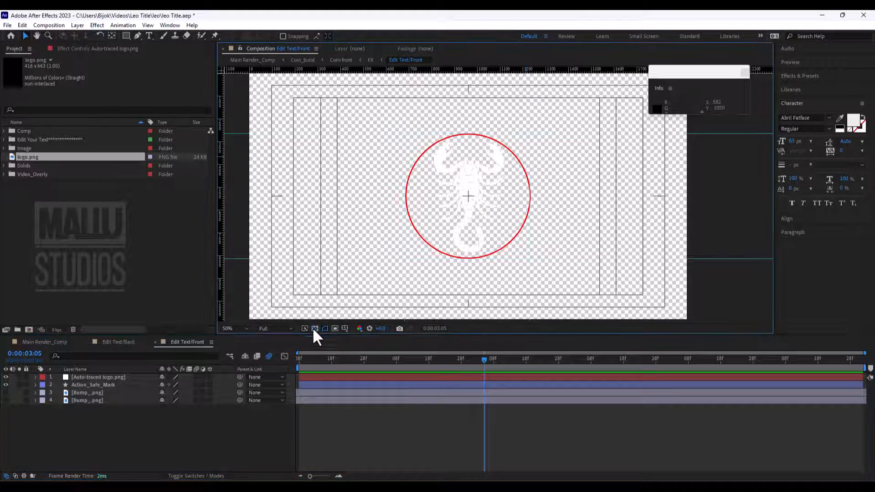
Turn off the transparency grid and hide the Action_Safe_Mark circle guide around the scorpion logo.
click(314, 328)
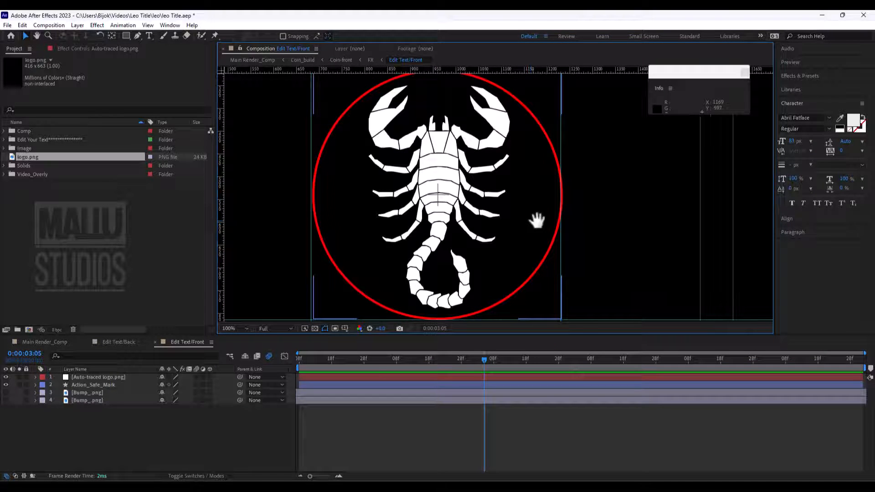
drag(537, 215, 551, 214)
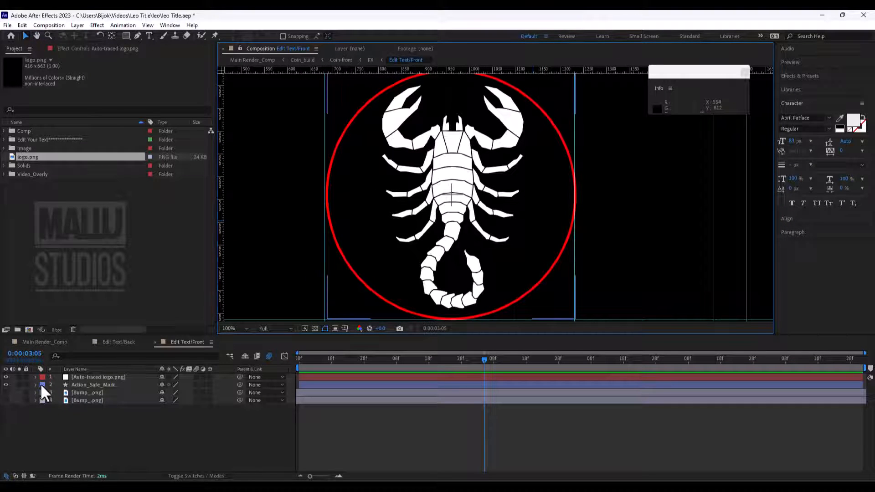
click(78, 384)
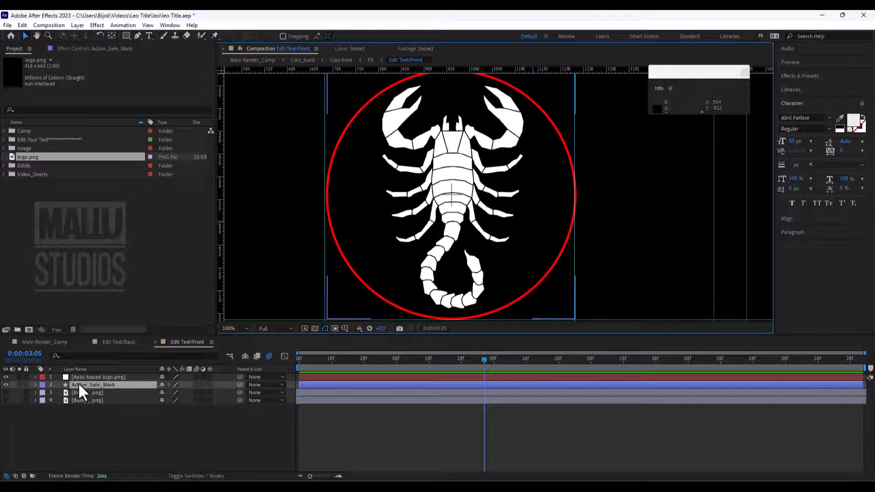
click(6, 385)
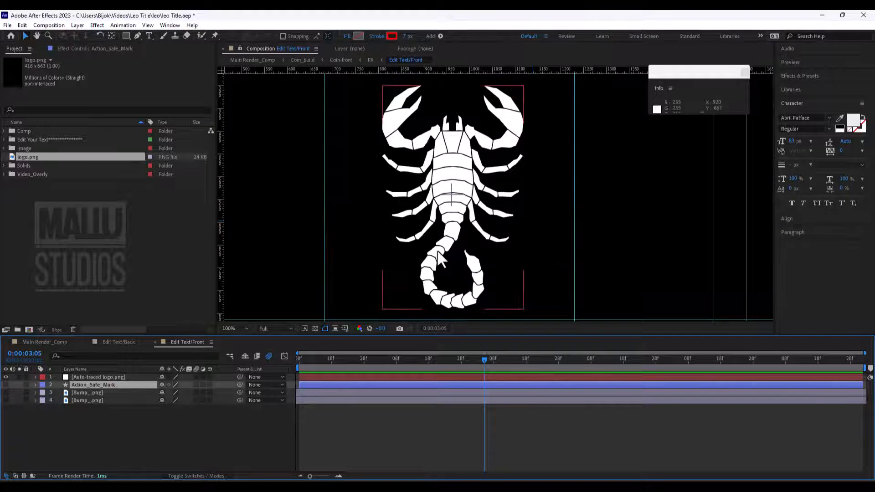
scroll(437, 250, down, 2)
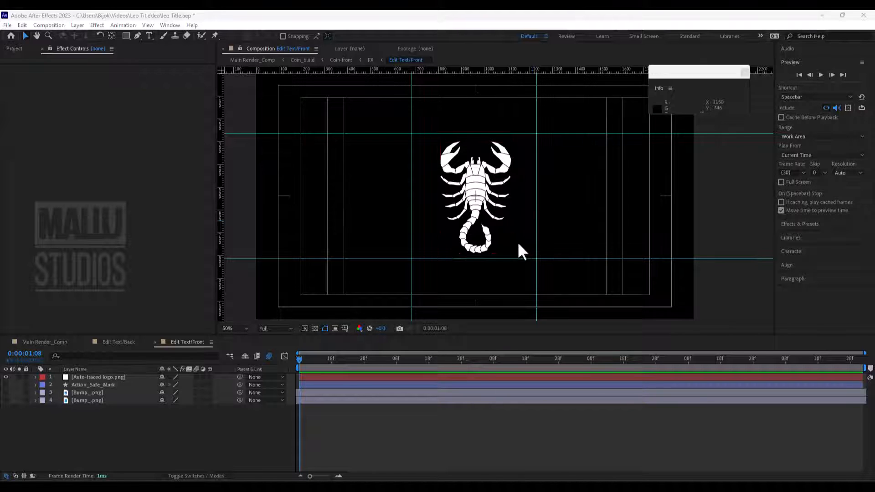
Check the Edit Text/Back and Edit Text/Front designs, then open Main_Render_Comp and scrub through the start of the coin animation.
key(shift+comma)
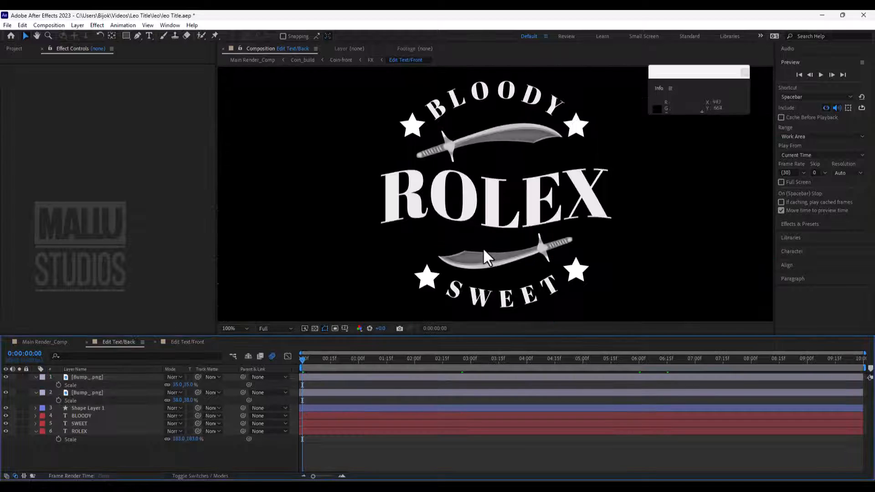
click(184, 343)
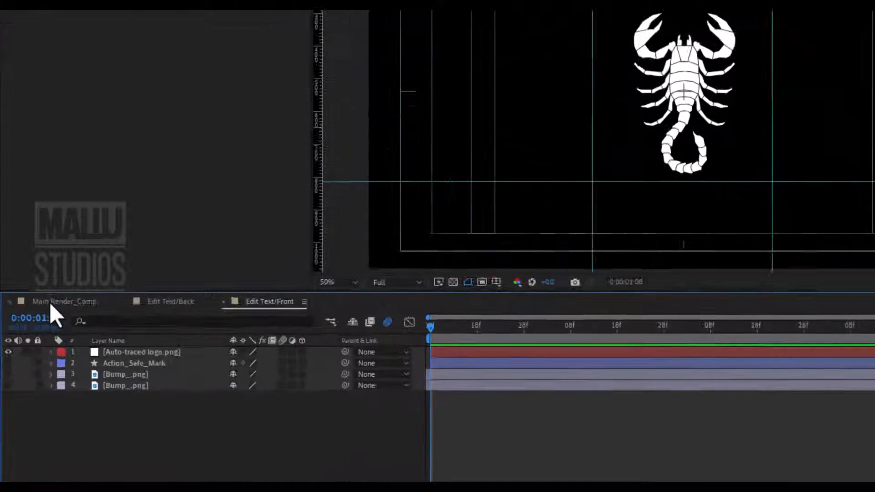
click(37, 342)
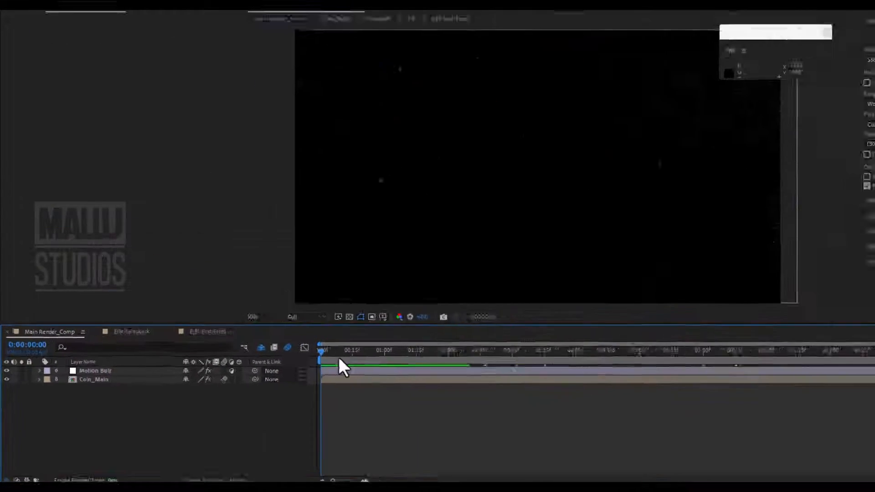
drag(629, 271, 700, 281)
drag(330, 365, 378, 372)
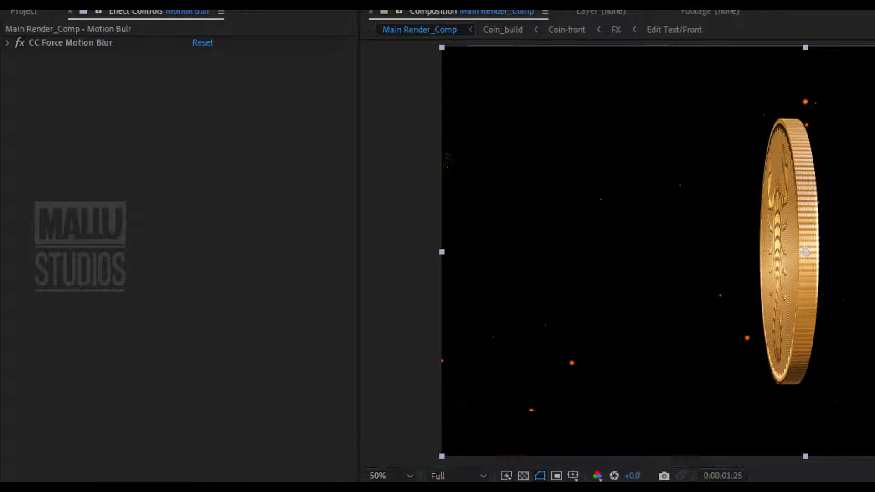
Disable the CC Force Motion Blur effect on the motion blur layer in Main_Render_Comp.
click(829, 250)
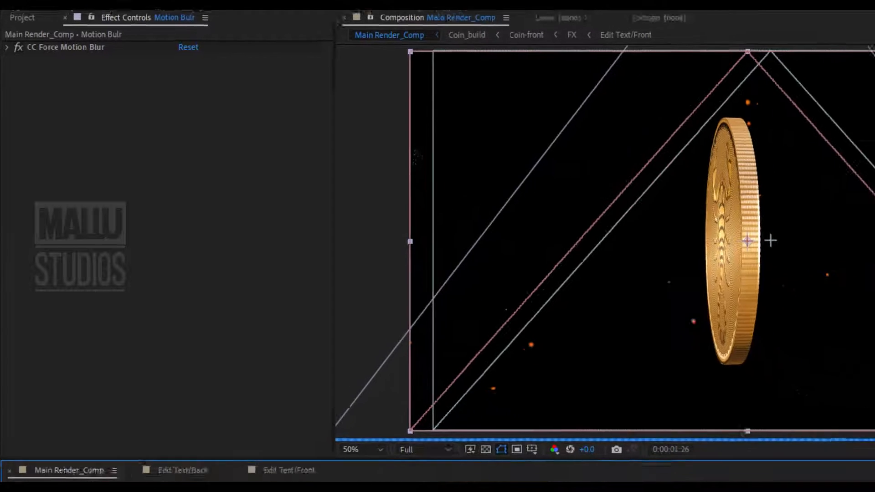
click(430, 373)
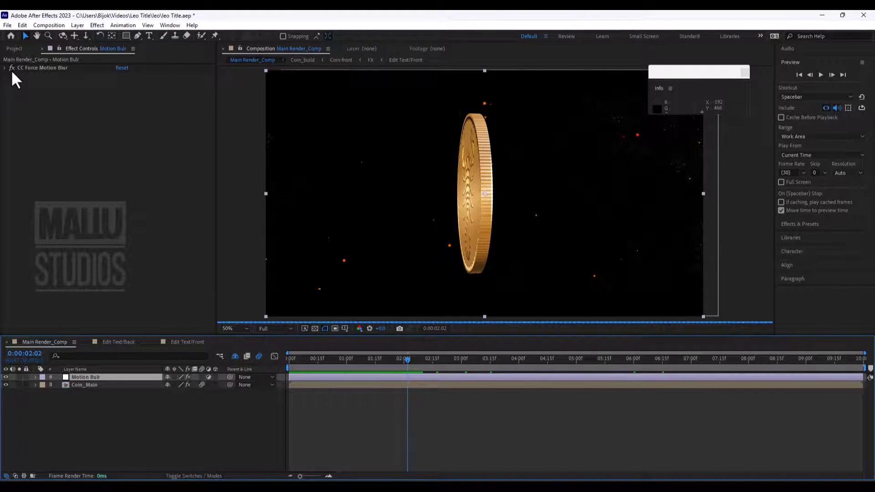
click(12, 68)
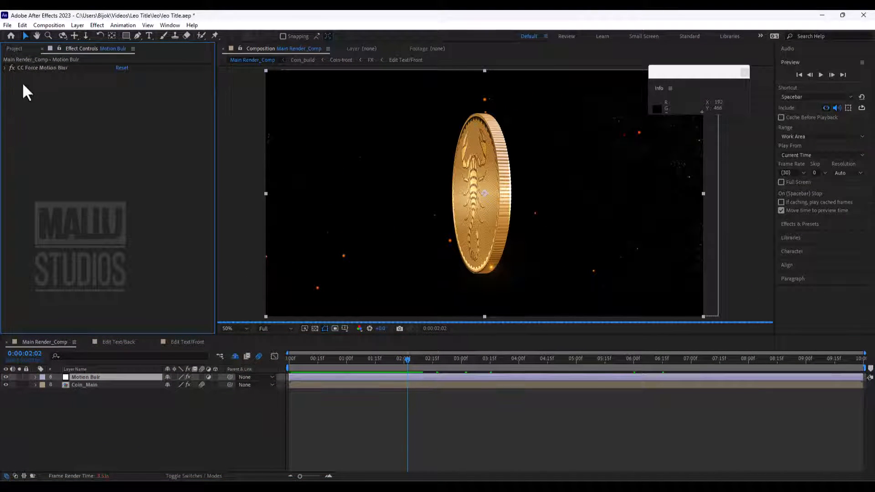
drag(401, 364, 400, 361)
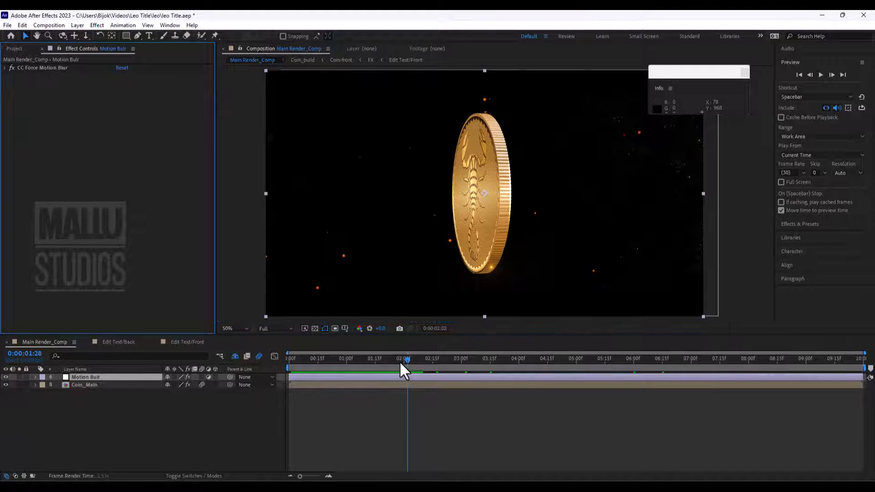
click(10, 68)
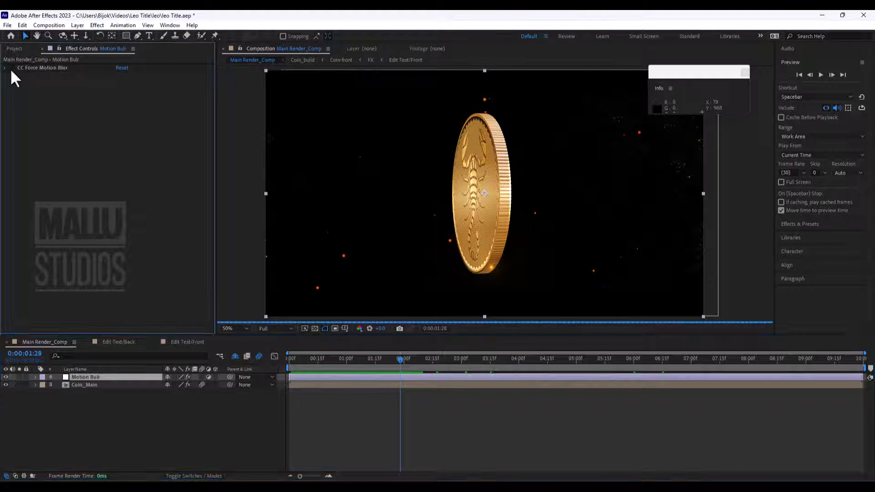
Preview the coin animation in Main_Render_Comp from the beginning of the timeline.
drag(366, 363, 286, 364)
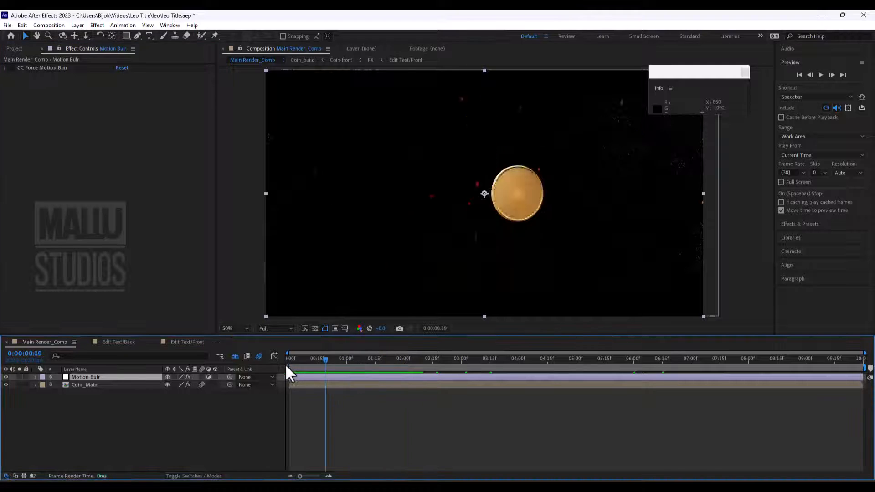
click(821, 75)
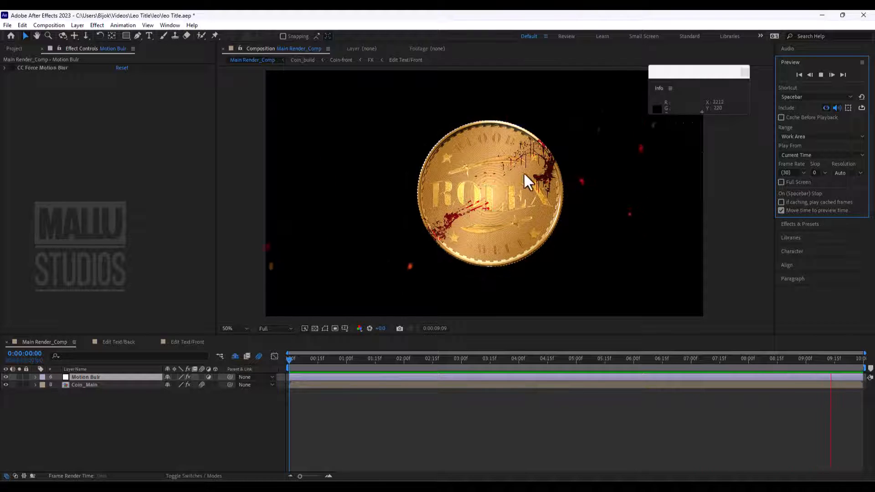
Return to the Edit Text/Front composition and show the Action_Safe_Mark circle guide around the scorpion logo.
click(187, 343)
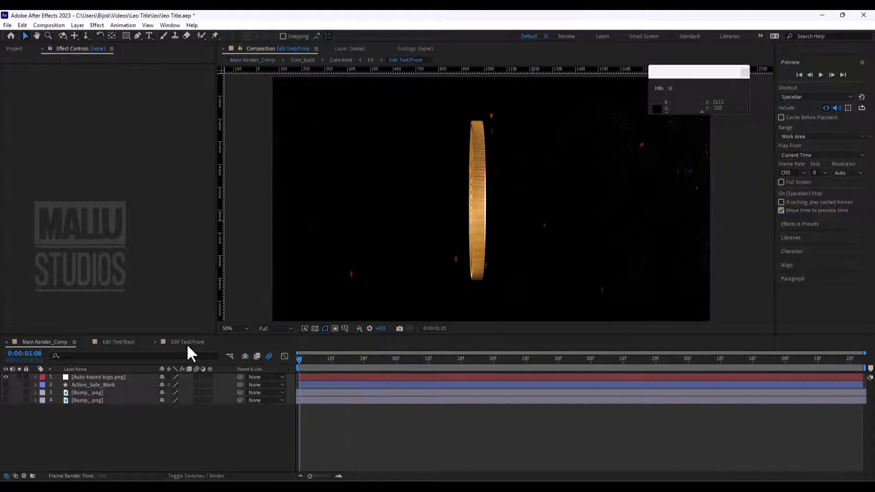
click(6, 385)
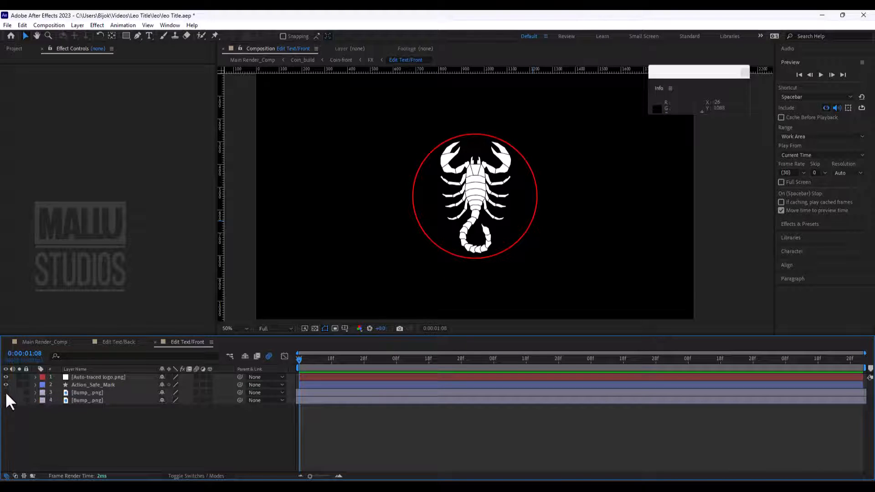
click(5, 392)
Open the Edit Text/Back composition and select the curved BLOODY text layer.
click(119, 343)
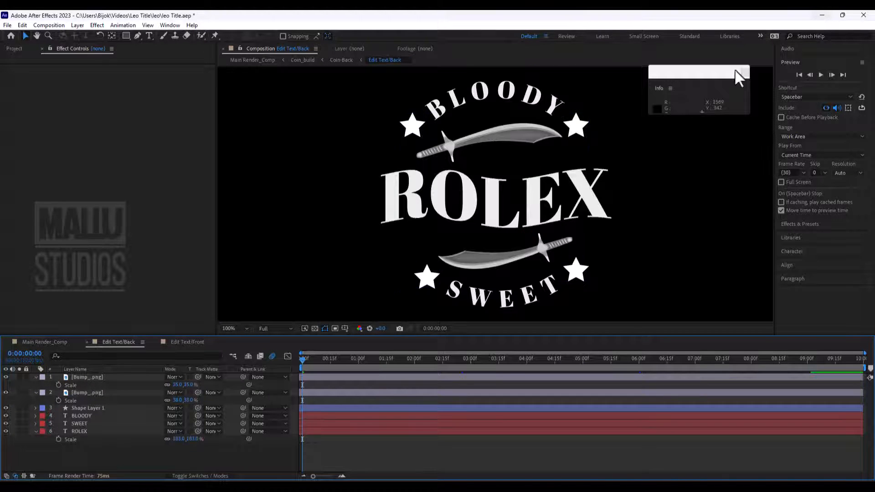
scroll(490, 182, up, 3)
click(492, 144)
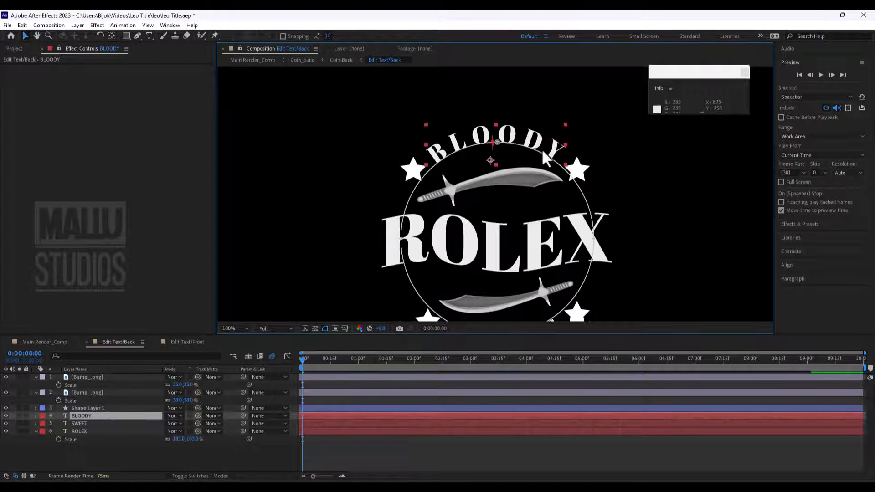
Open the curved BLOODY text for editing, then exit text editing and return to the Selection tool.
double_click(77, 416)
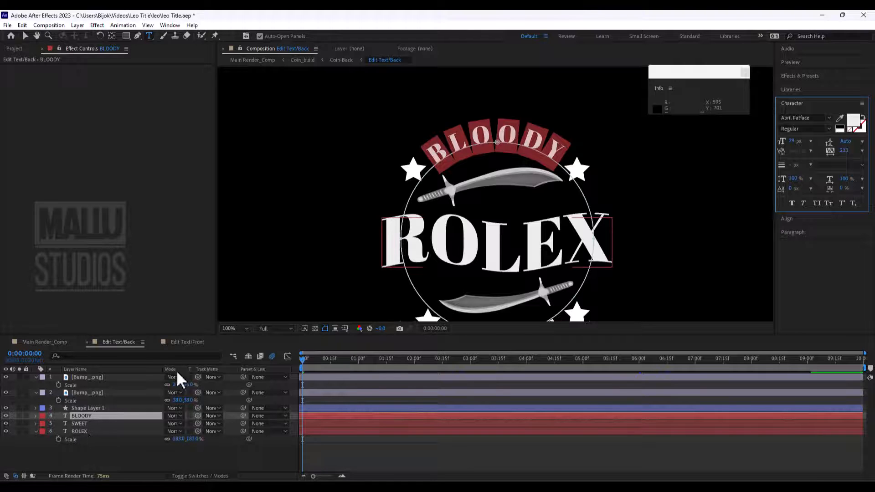
key(Escape)
click(25, 36)
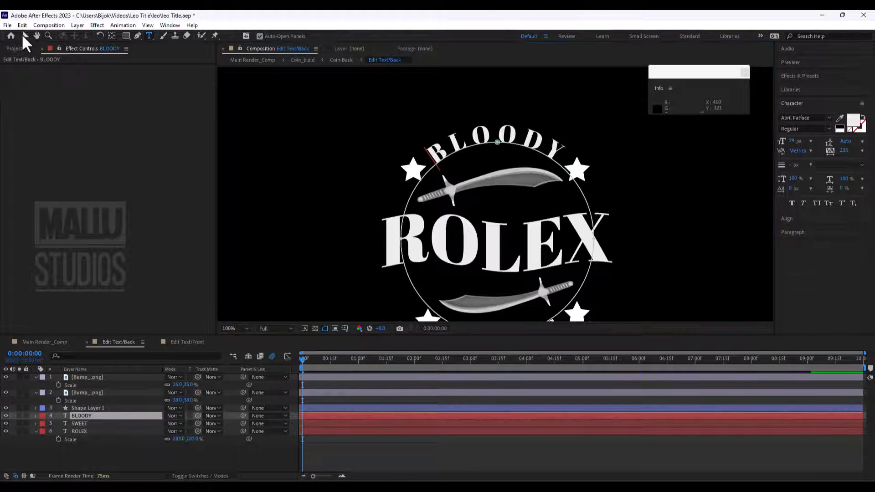
Try moving the star beside the B of BLOODY slightly downward, and undo the move.
click(414, 169)
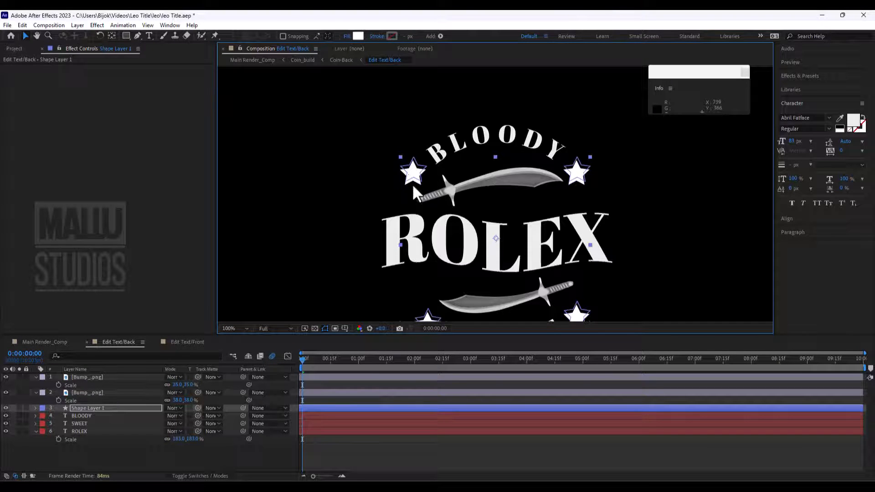
click(398, 177)
drag(412, 174, 406, 189)
key(ctrl+z)
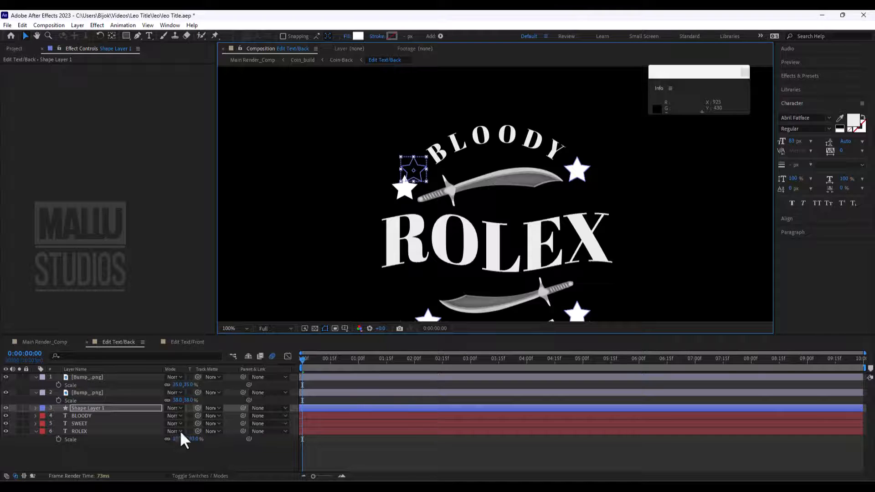
Open the curved SWEET text below the lower sword for editing, and exit text editing.
click(85, 424)
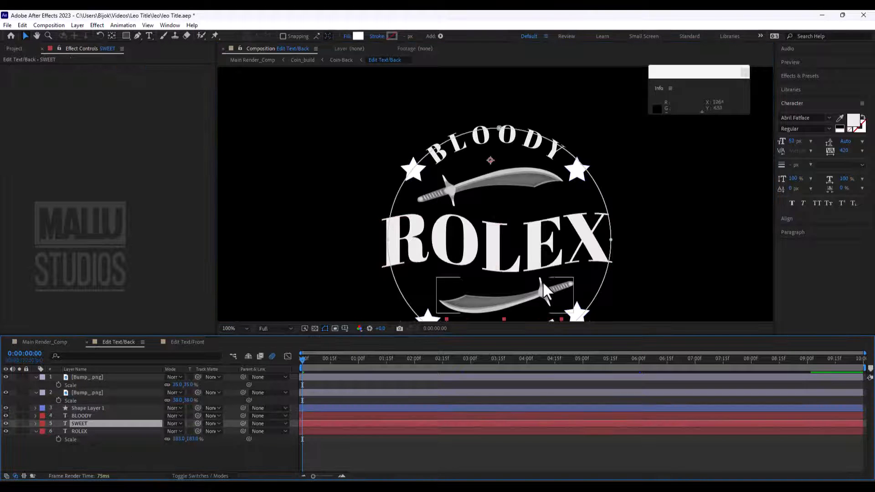
scroll(501, 273, down, 5)
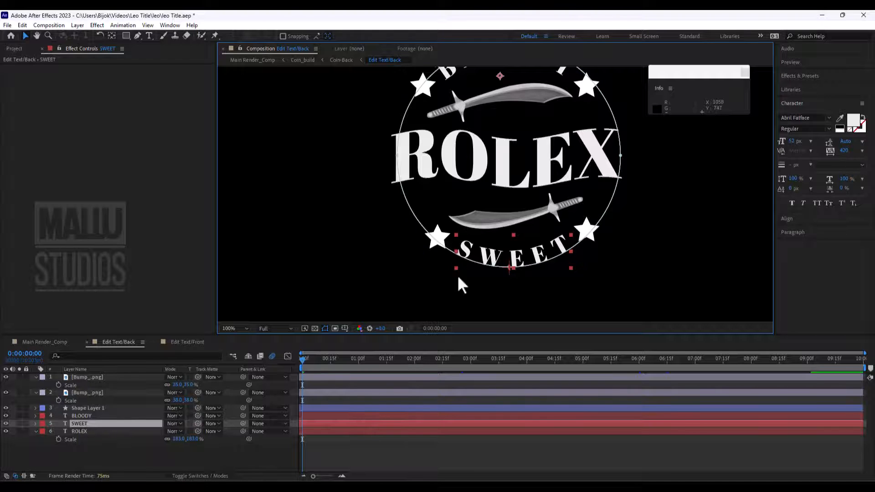
double_click(526, 275)
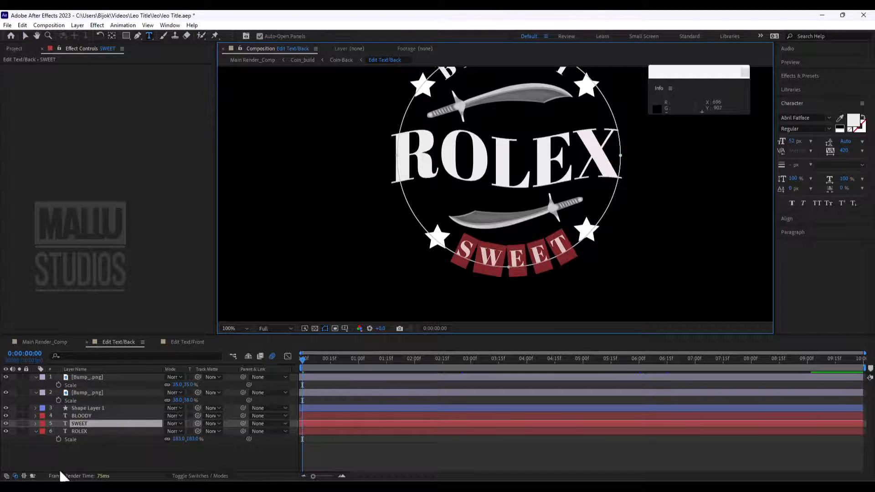
click(88, 463)
drag(483, 217, 472, 258)
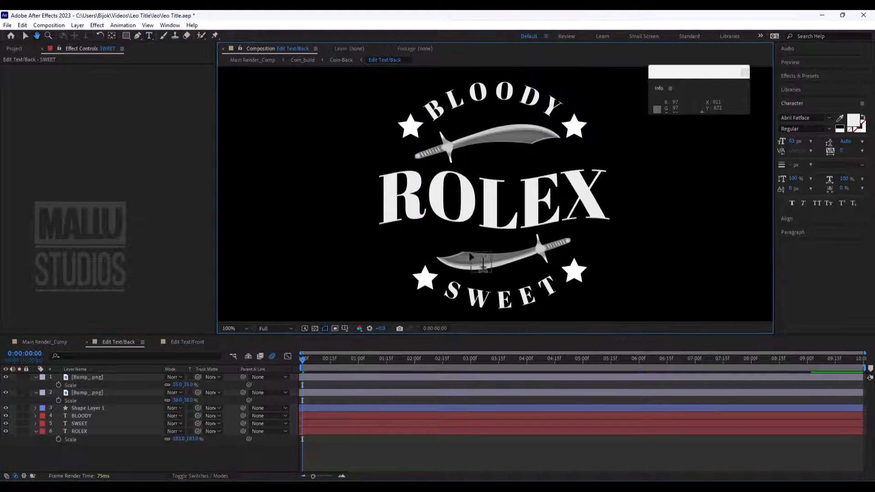
Rotate the upper sword layer by about half a turn so its handle points toward the Y of BLOODY.
click(513, 137)
click(26, 36)
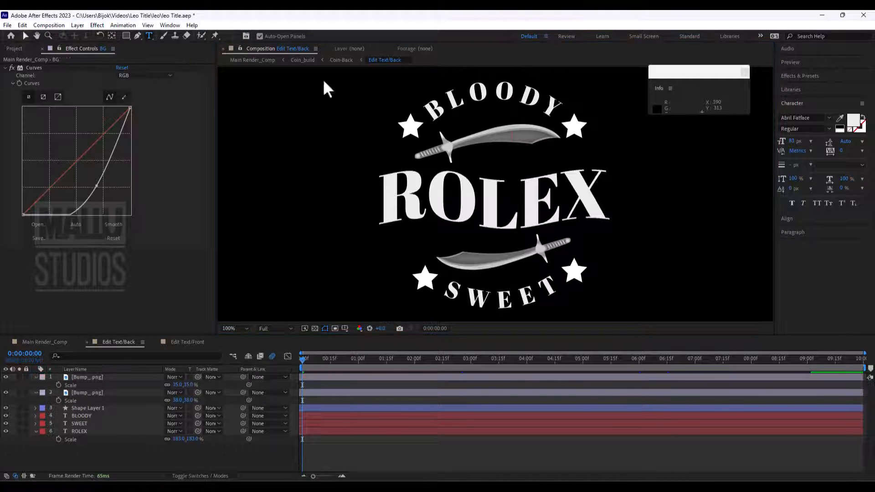
click(519, 139)
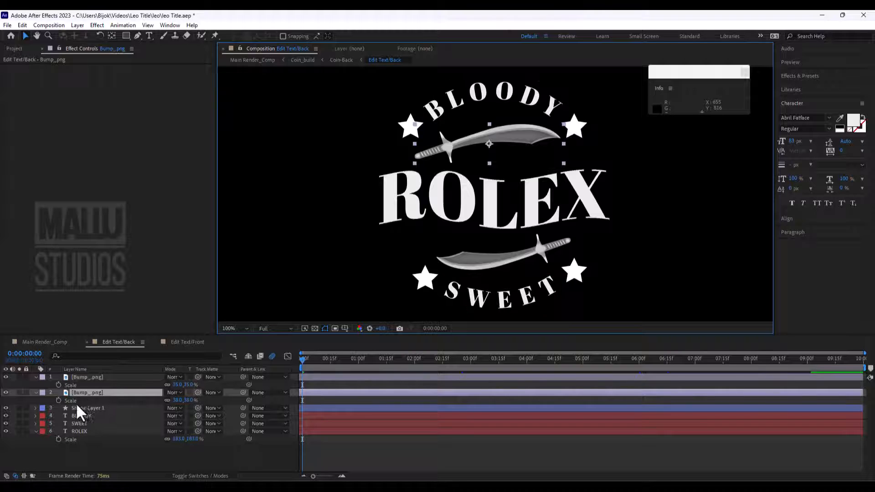
key(r)
drag(181, 400, 112, 411)
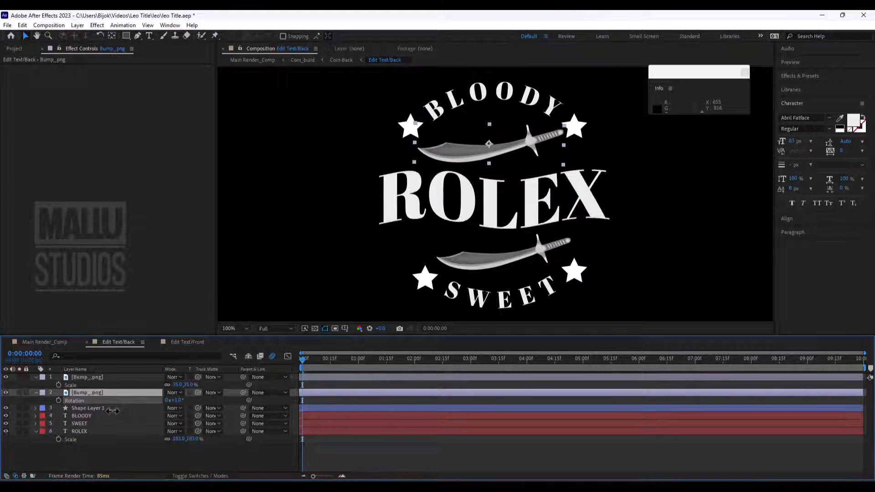
click(85, 392)
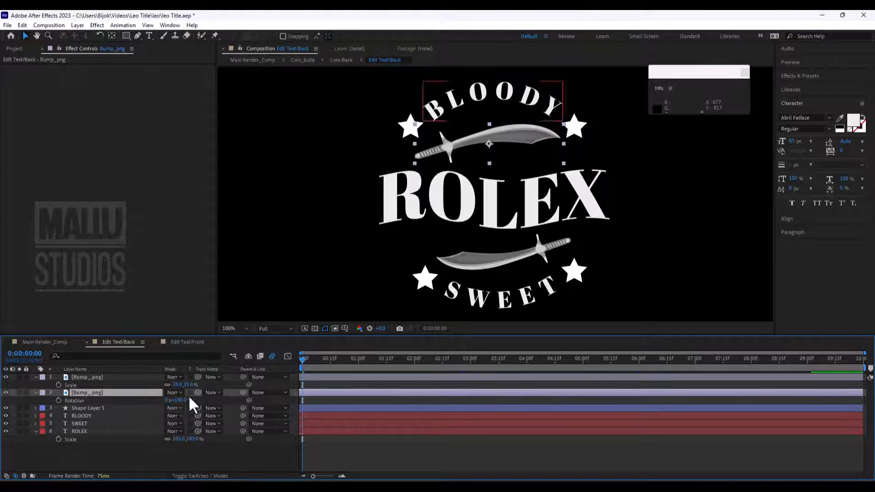
drag(178, 400, 274, 413)
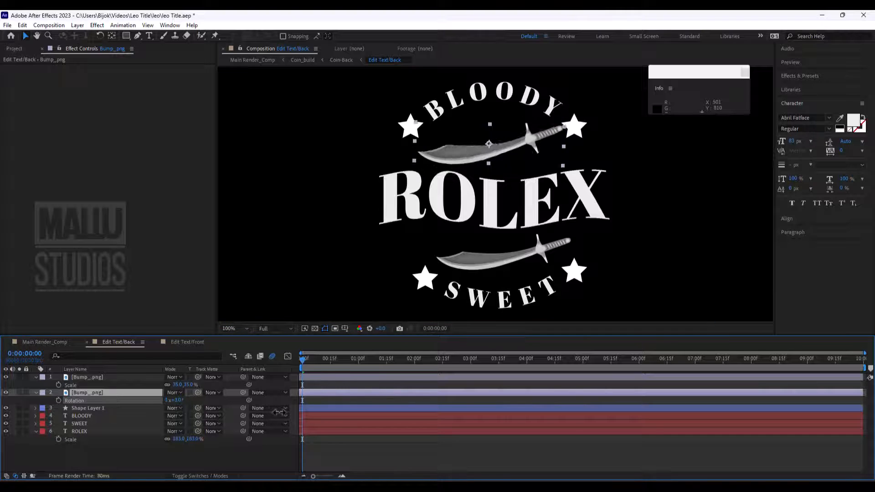
Return to Main_Render_Comp and check the coin animation at 0:00:01:04, 0:00:02:19 and 0:00:08:21.
click(253, 60)
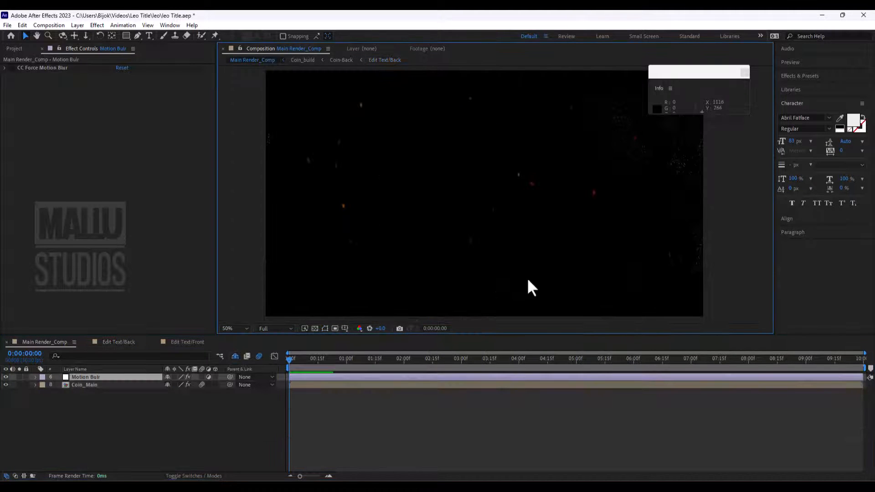
click(503, 364)
click(353, 362)
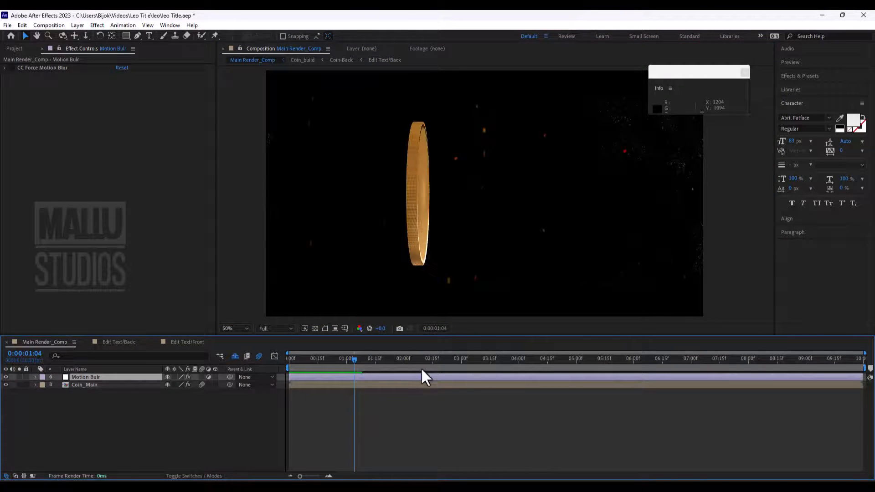
click(440, 366)
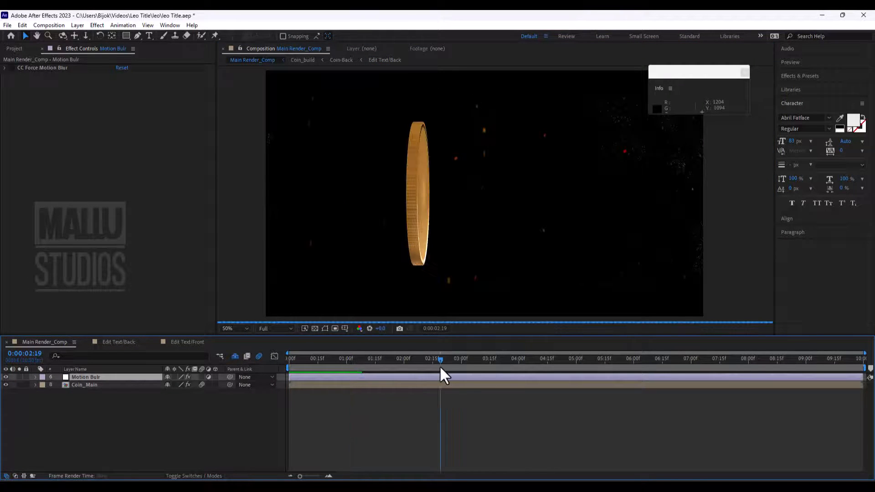
click(788, 359)
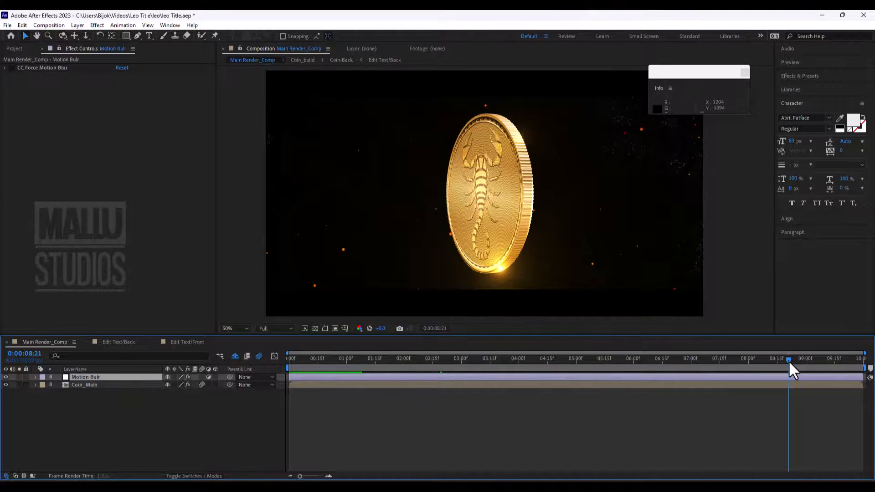
Examine the coin's ROLEX face up close in Main_Render_Comp, and minimize After Effects to reveal the leo project folder.
scroll(498, 191, up, 4)
drag(499, 198, 508, 290)
scroll(518, 193, down, 2)
drag(517, 239, 505, 188)
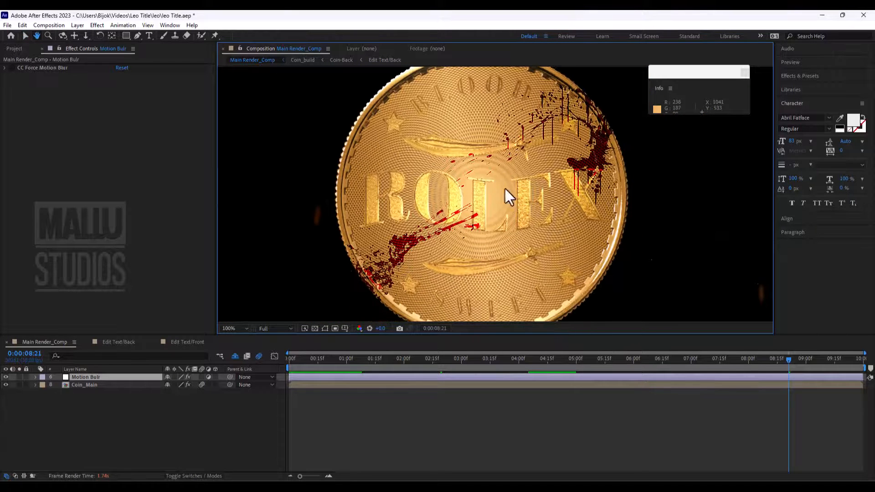
click(819, 14)
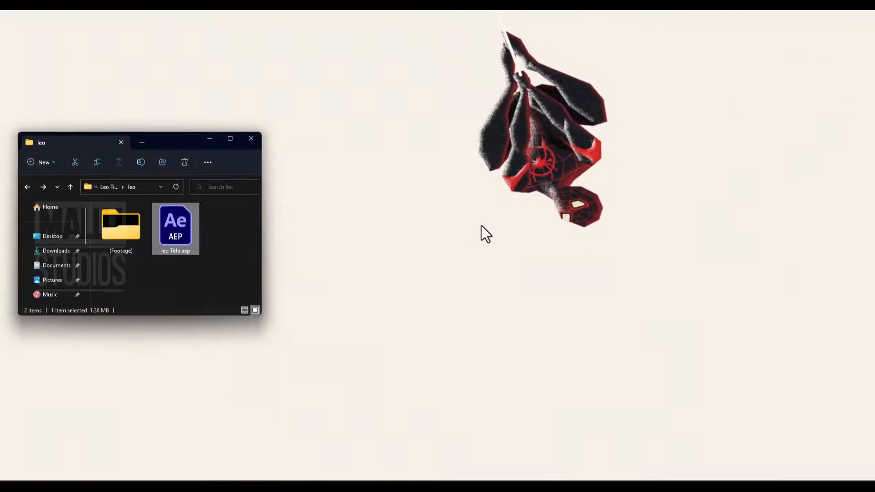